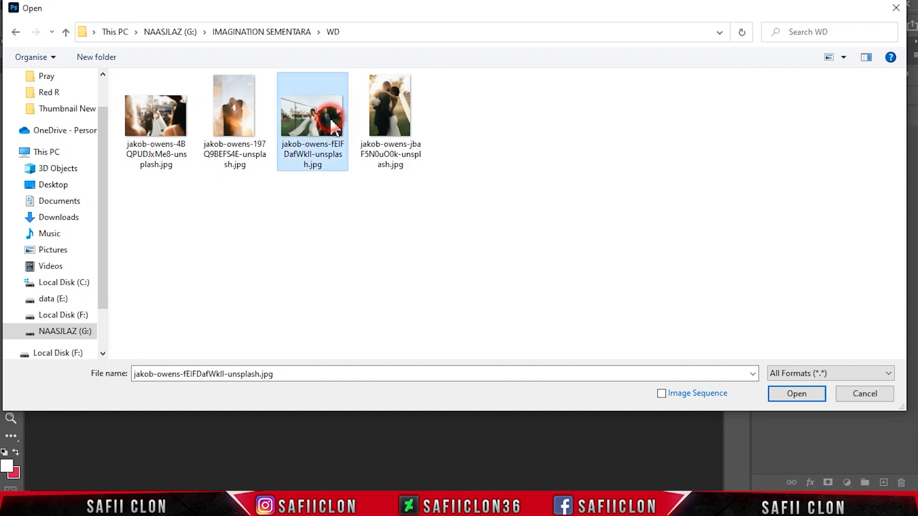
# - Open the selected wedding photo of the bride and groom on the lawn and unlock its background layer
pyautogui.click(784, 394)
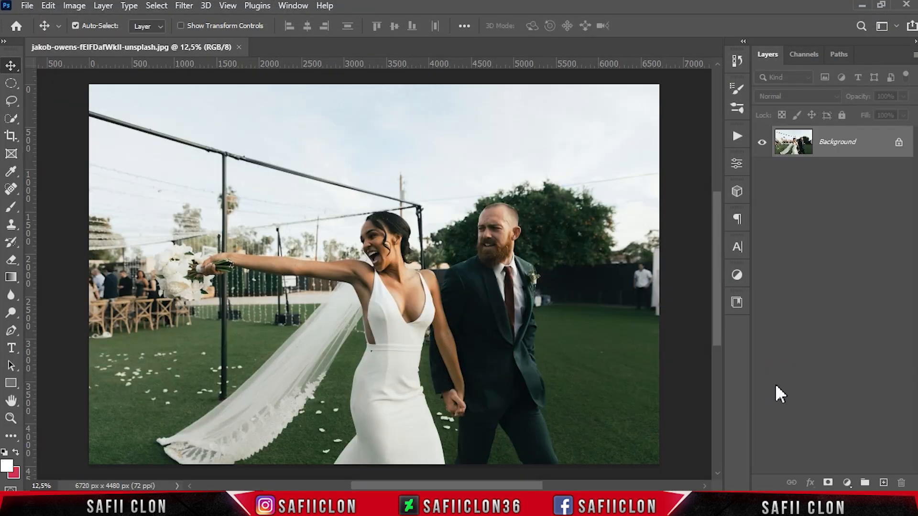
pyautogui.click(899, 142)
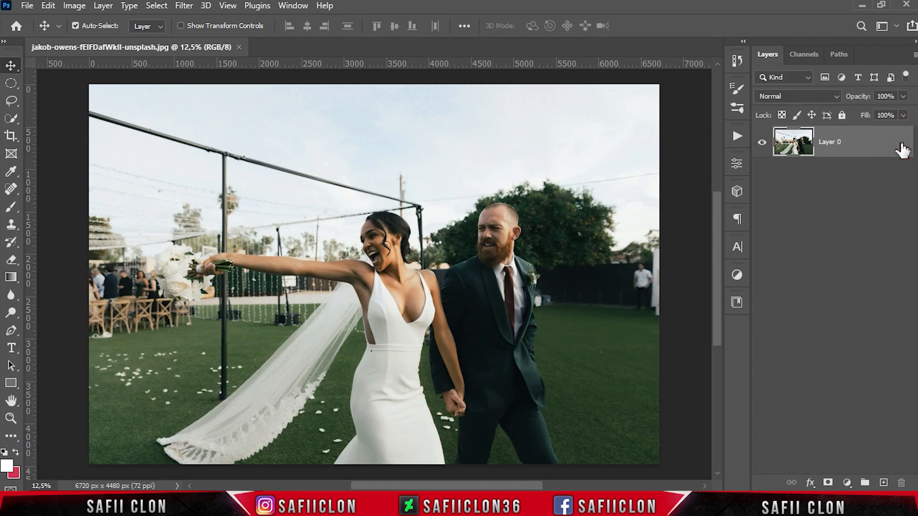
# - Duplicate the photo layer and name the copy EDIT
pyautogui.rightClick(864, 146)
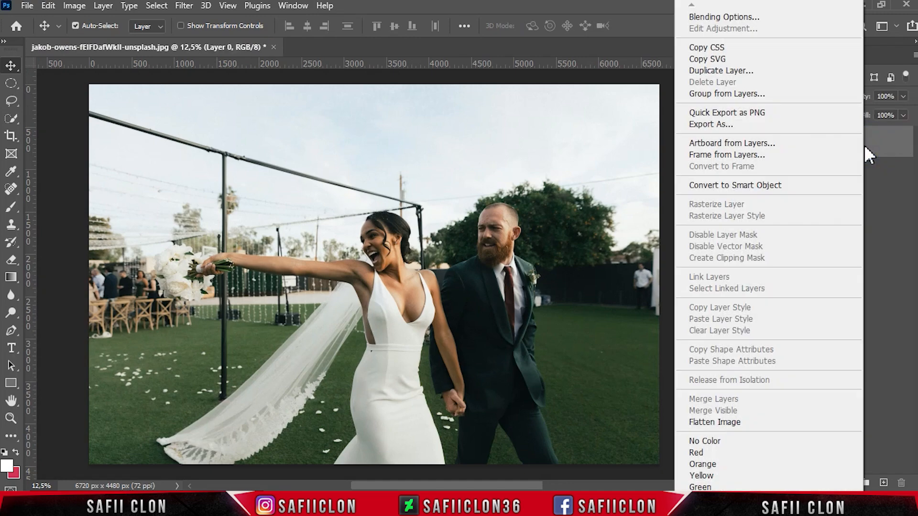
pyautogui.click(706, 72)
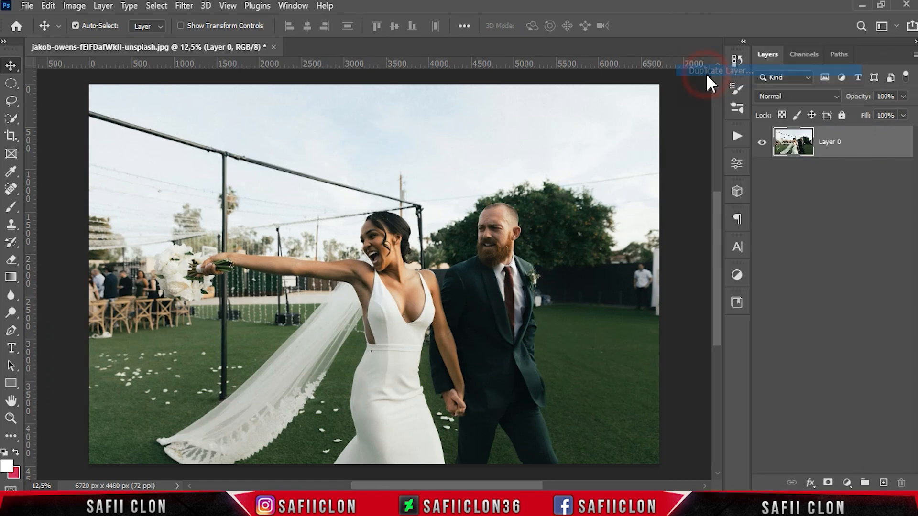
pyautogui.click(574, 127)
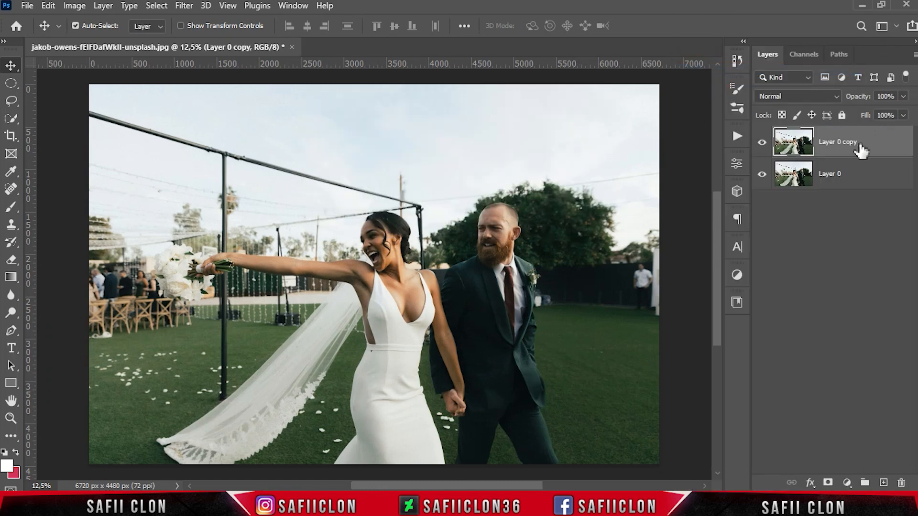
pyautogui.click(839, 145)
pyautogui.doubleClick(840, 144)
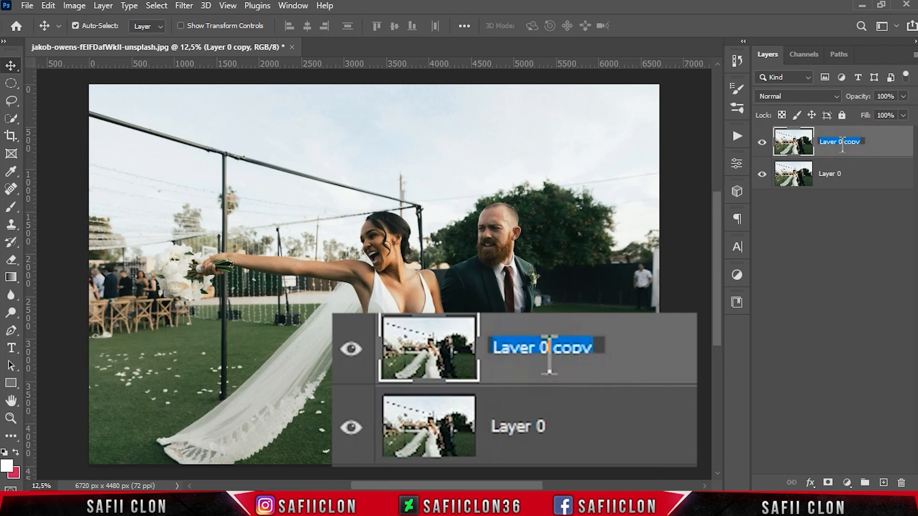
pyautogui.write('EDIT')
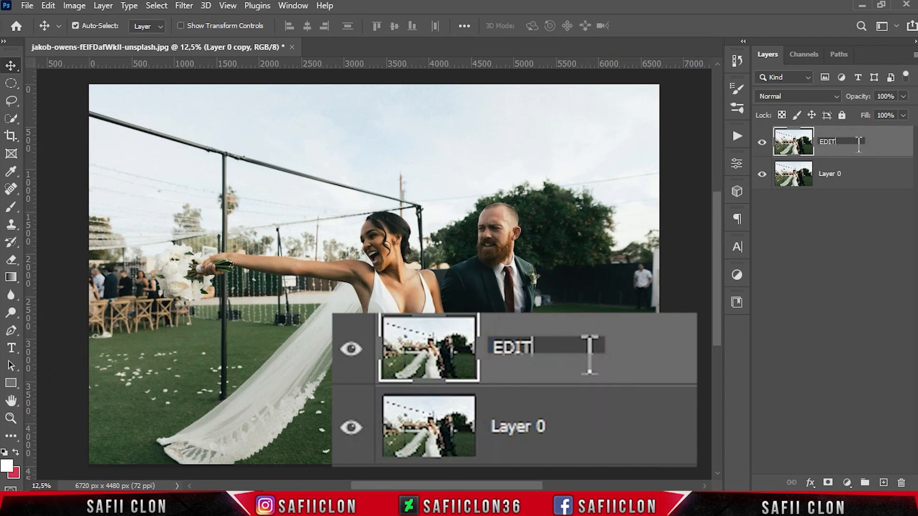
pyautogui.click(873, 150)
# - Rename the lower photo layer, Layer 0, as ORIGINAL
pyautogui.click(836, 177)
pyautogui.doubleClick(836, 176)
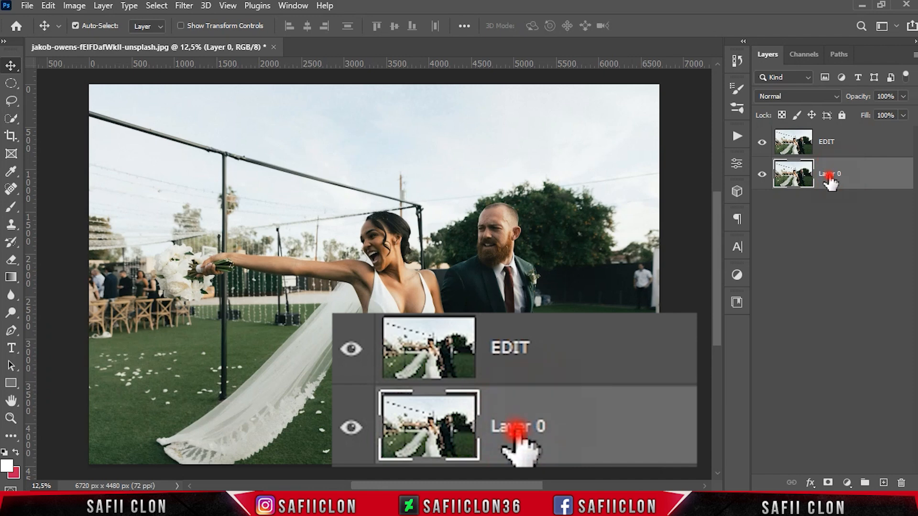
pyautogui.write('OR')
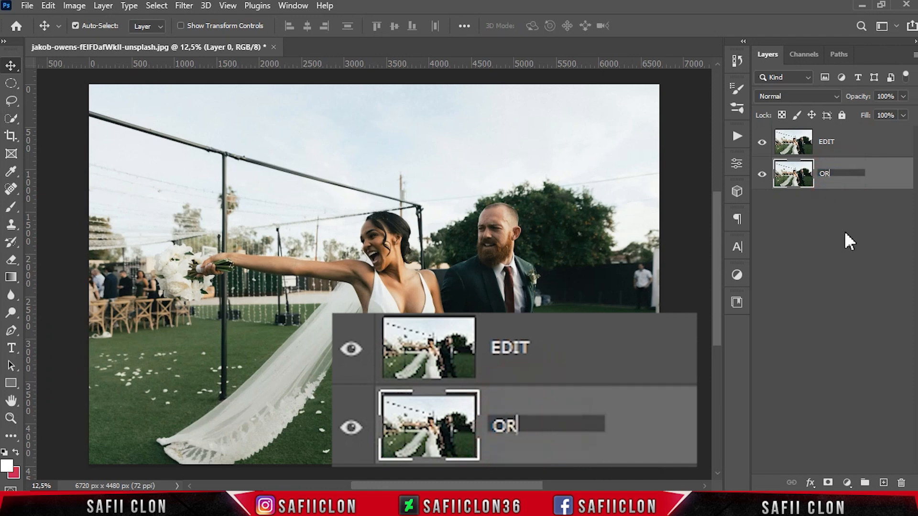
pyautogui.write('IGINAL')
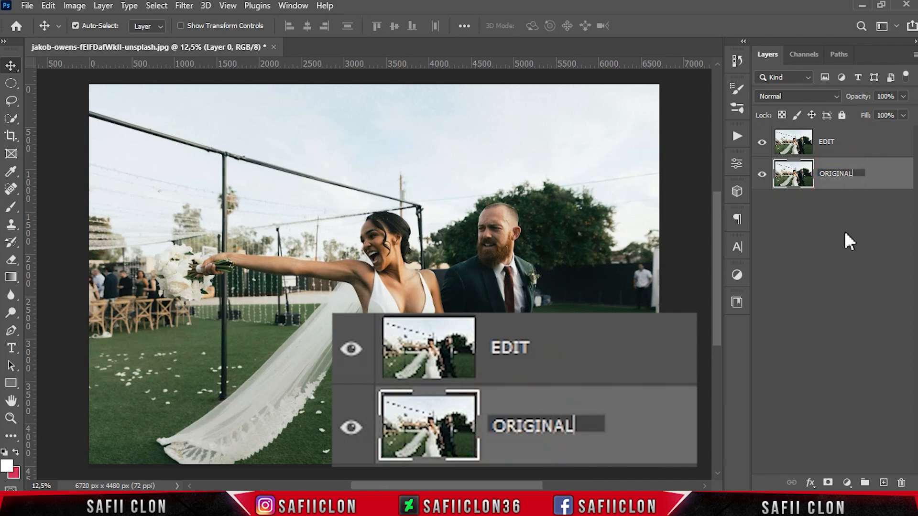
pyautogui.click(875, 189)
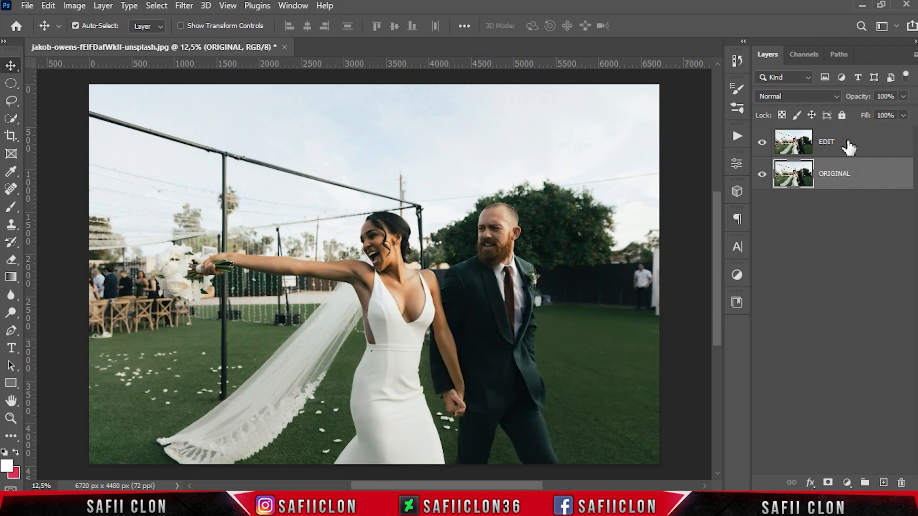
# - Convert the EDIT layer to a smart object and open the Camera Raw Filter on it
pyautogui.click(856, 144)
pyautogui.rightClick(854, 138)
pyautogui.click(738, 187)
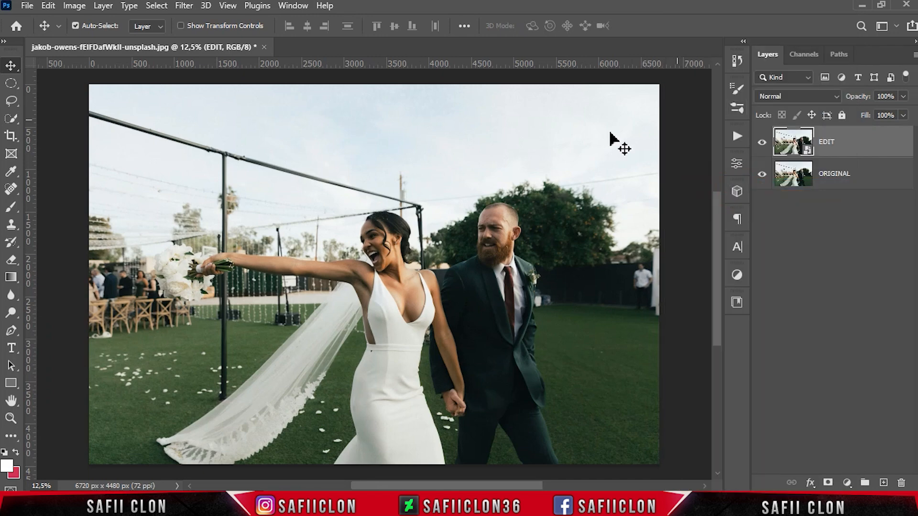
pyautogui.click(183, 6)
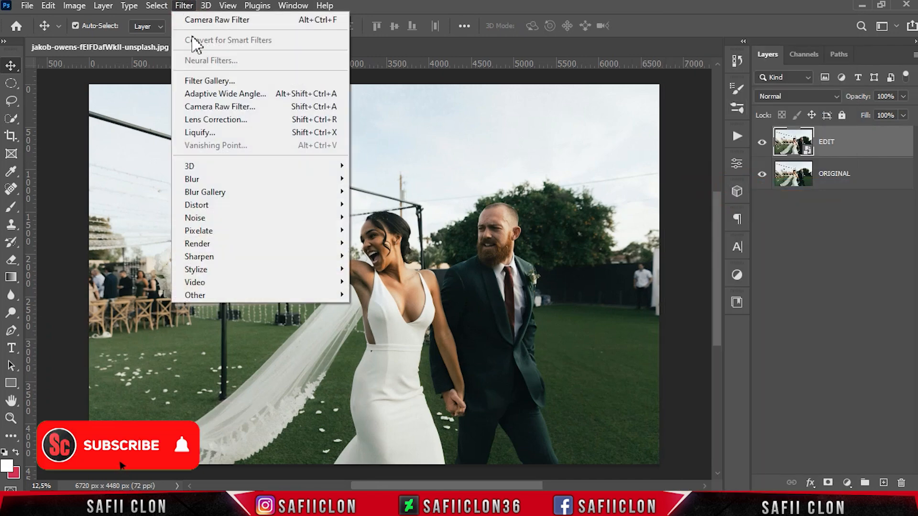
pyautogui.click(248, 107)
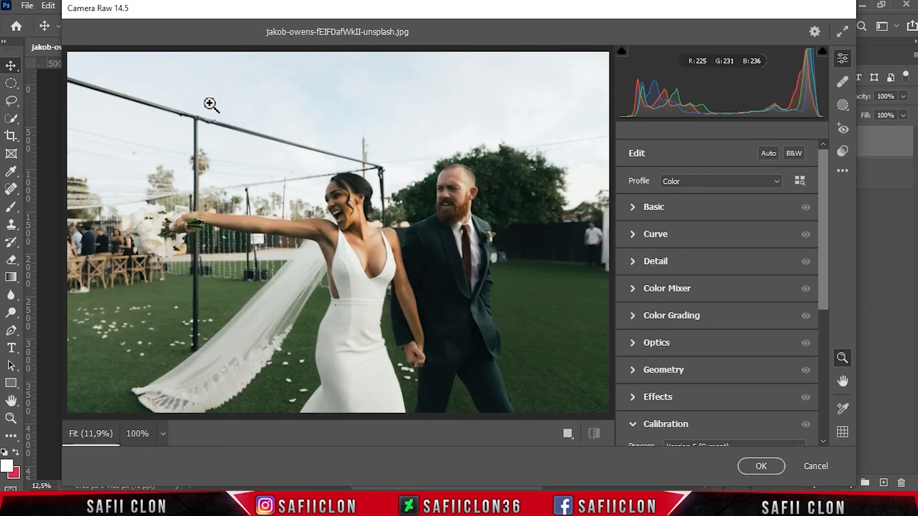
# - In the Basic adjustments, set Temperature +47, Tint -8, Exposure -1.10, Contrast +33, Highlights -81, Shadows +81, Whites -5 and Blacks +6
pyautogui.click(667, 208)
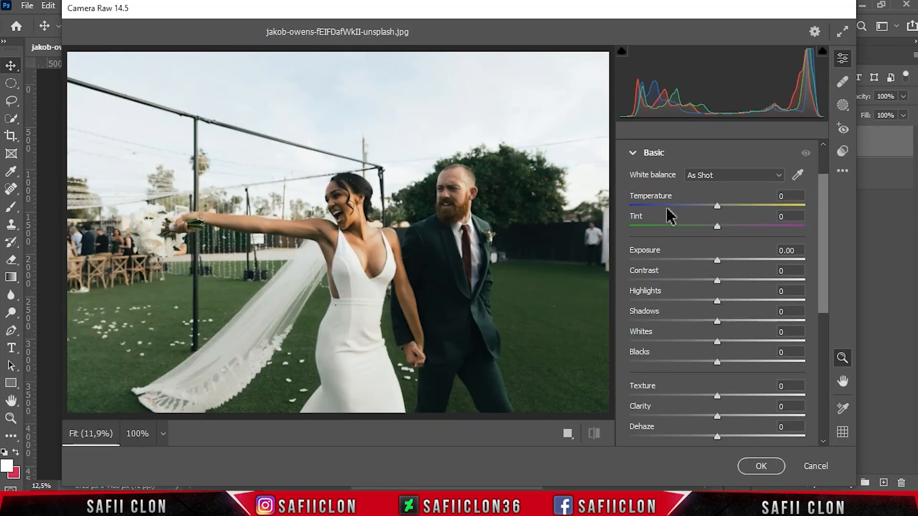
pyautogui.moveTo(717, 205); pyautogui.dragTo(712, 227)
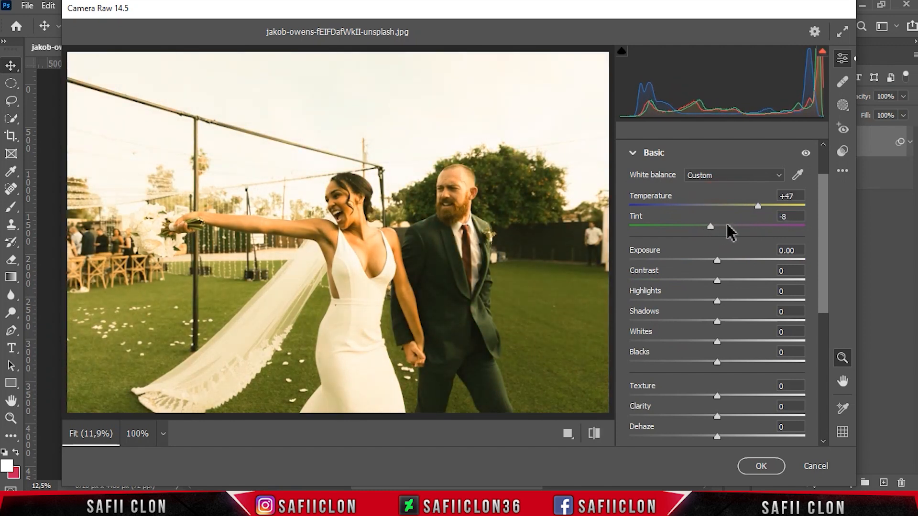
pyautogui.moveTo(717, 260); pyautogui.dragTo(647, 300)
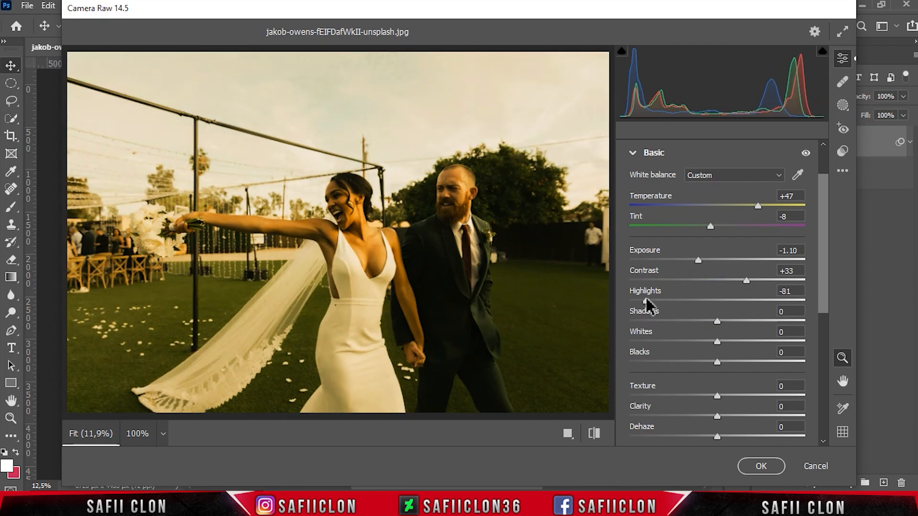
pyautogui.moveTo(718, 319); pyautogui.dragTo(789, 321)
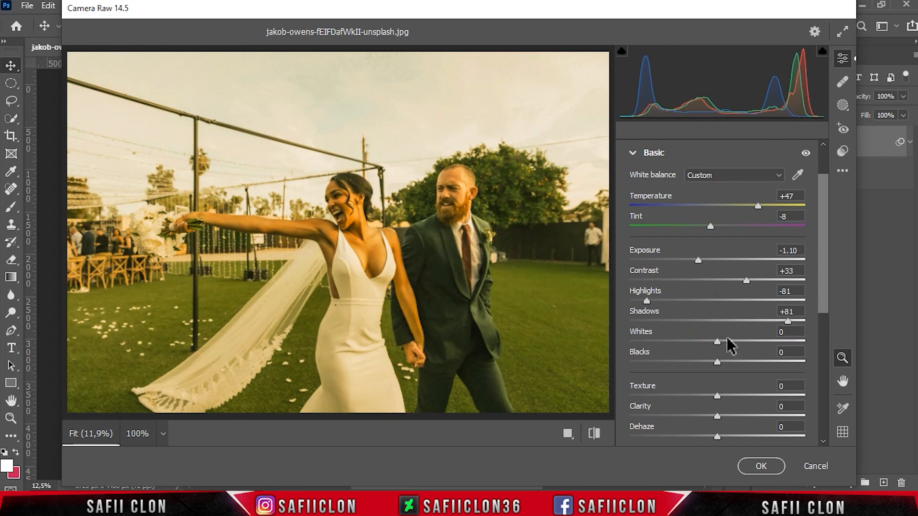
pyautogui.moveTo(716, 342); pyautogui.dragTo(713, 343)
pyautogui.click(718, 363)
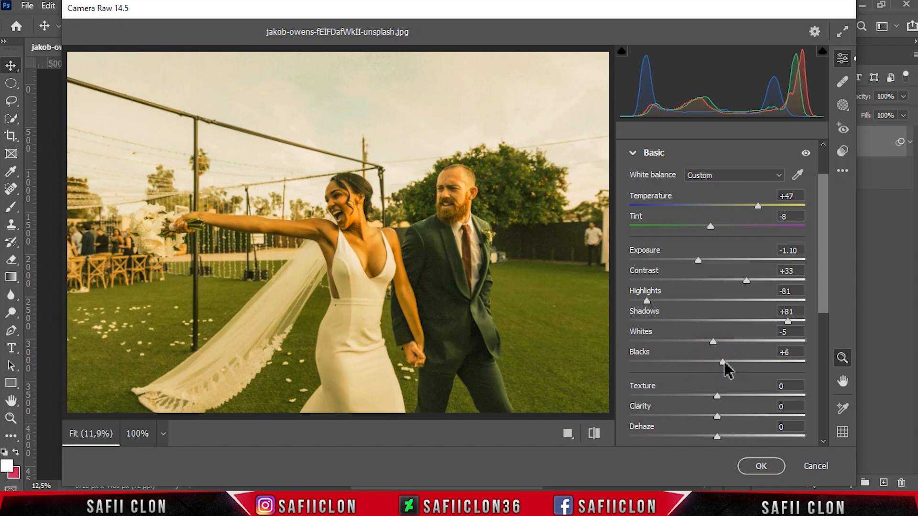
# - Set Clarity to -33, Dehaze to +6, Vibrance to -31 and Saturation to -19
pyautogui.moveTo(820, 304); pyautogui.dragTo(820, 363)
pyautogui.moveTo(717, 275); pyautogui.dragTo(694, 275)
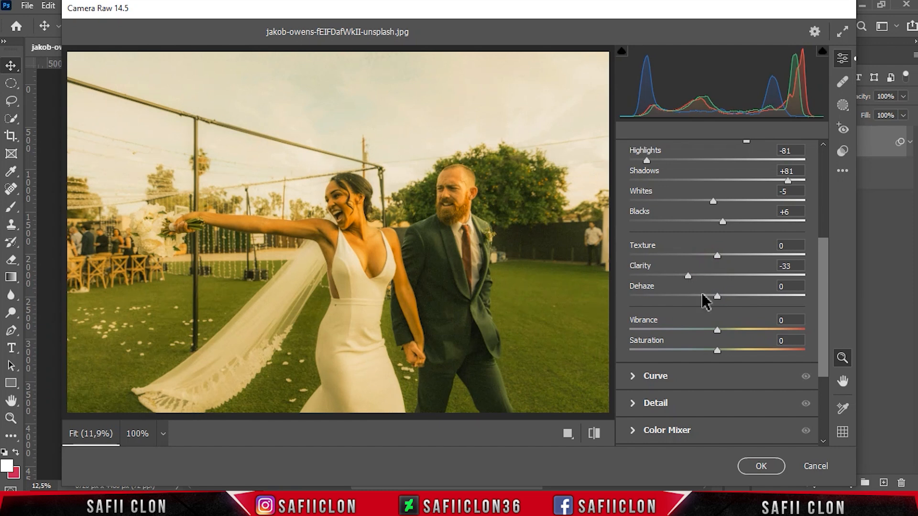
pyautogui.moveTo(726, 302); pyautogui.dragTo(693, 329)
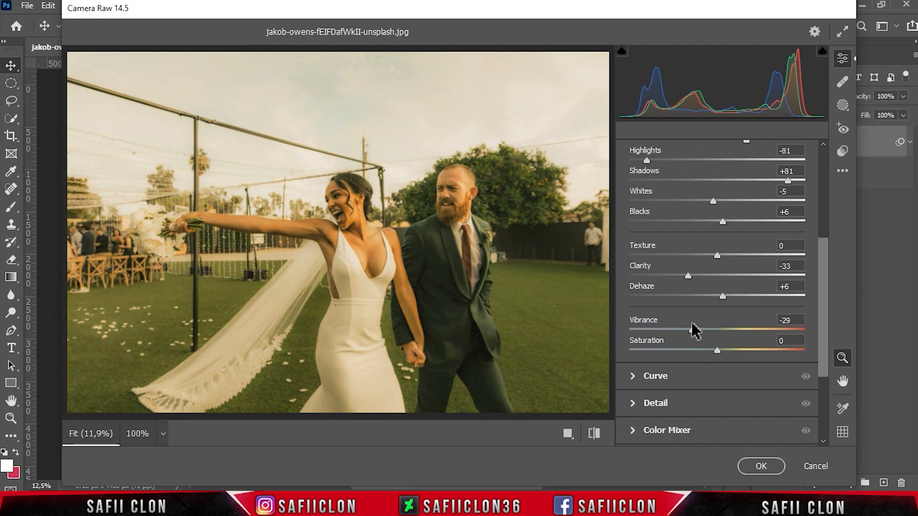
pyautogui.moveTo(720, 356); pyautogui.dragTo(705, 351)
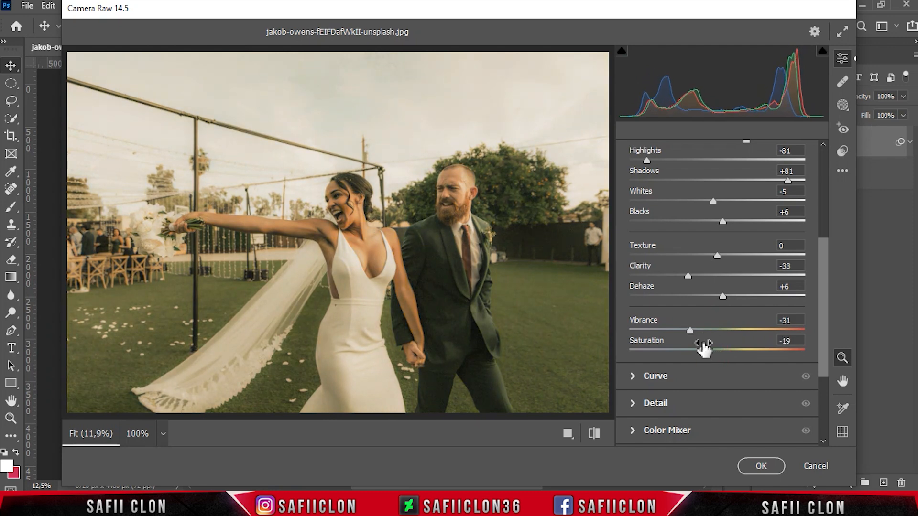
# - Add a midtone point to the main RGB point curve with input 146 and output 147
pyautogui.moveTo(826, 280); pyautogui.dragTo(826, 324)
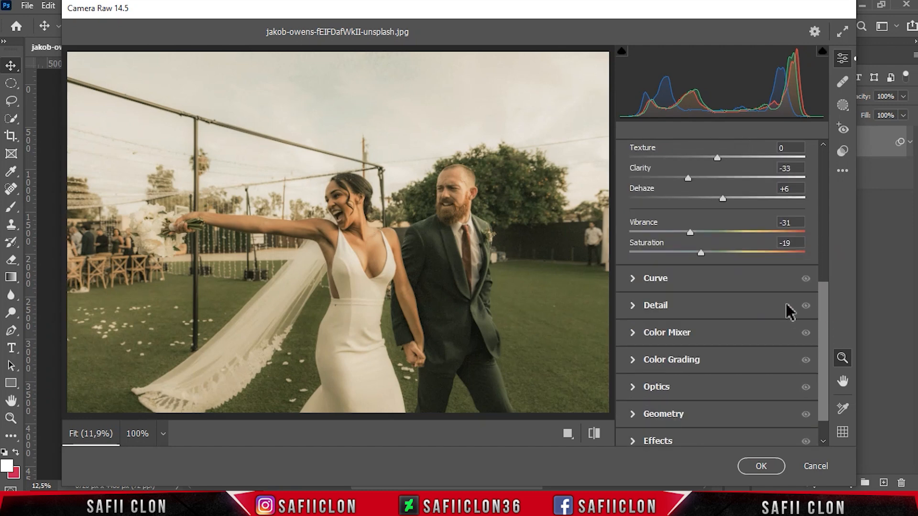
pyautogui.click(679, 282)
pyautogui.click(718, 290)
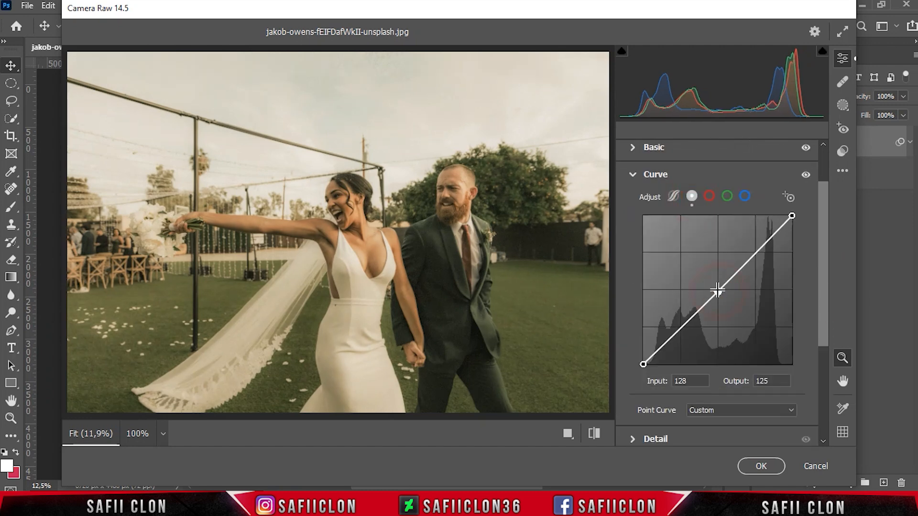
pyautogui.doubleClick(691, 381)
pyautogui.write('146')
pyautogui.press('Tab')
pyautogui.write('147')
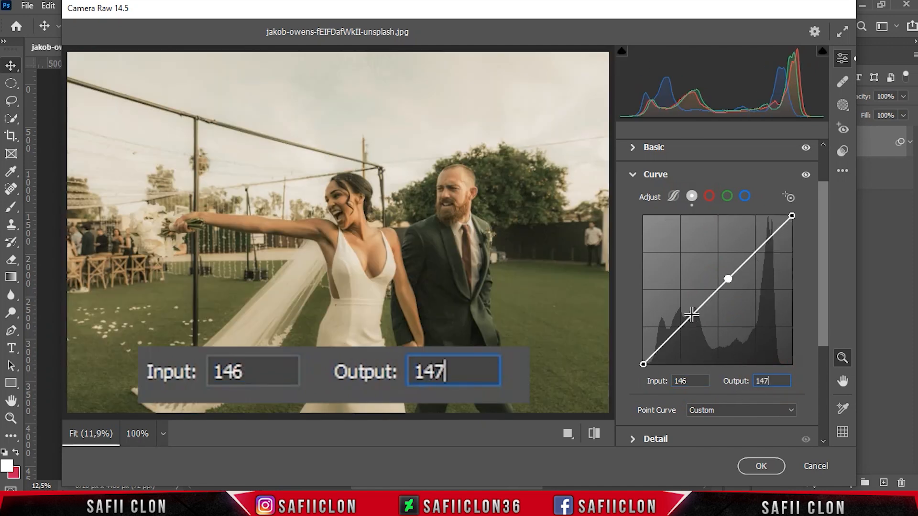
# - Add a darker-tone point to the main point curve with input 80 and output 83
pyautogui.click(692, 314)
pyautogui.doubleClick(699, 381)
pyautogui.write('80')
pyautogui.press('Tab')
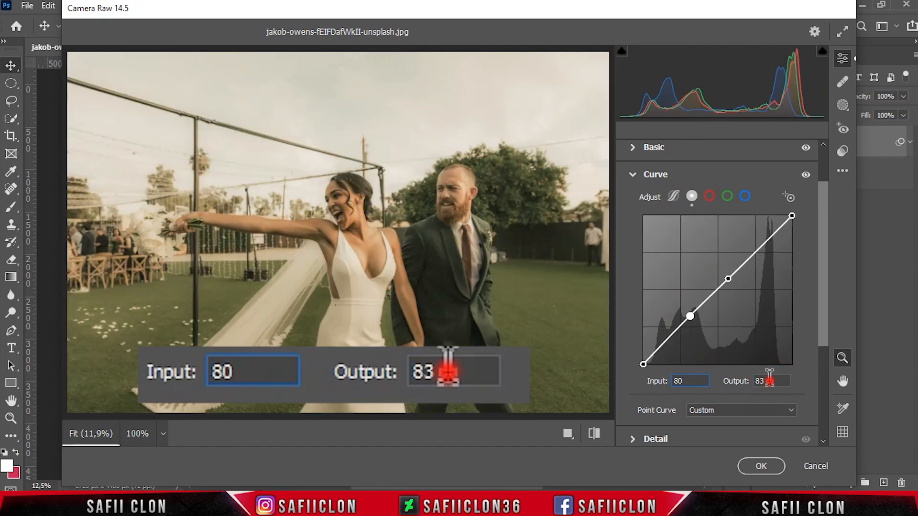
pyautogui.write('83')
# - Add a deep-shadow point to the main point curve with input 30 and output 37
pyautogui.click(663, 343)
pyautogui.doubleClick(689, 381)
pyautogui.write('30')
pyautogui.press('Tab')
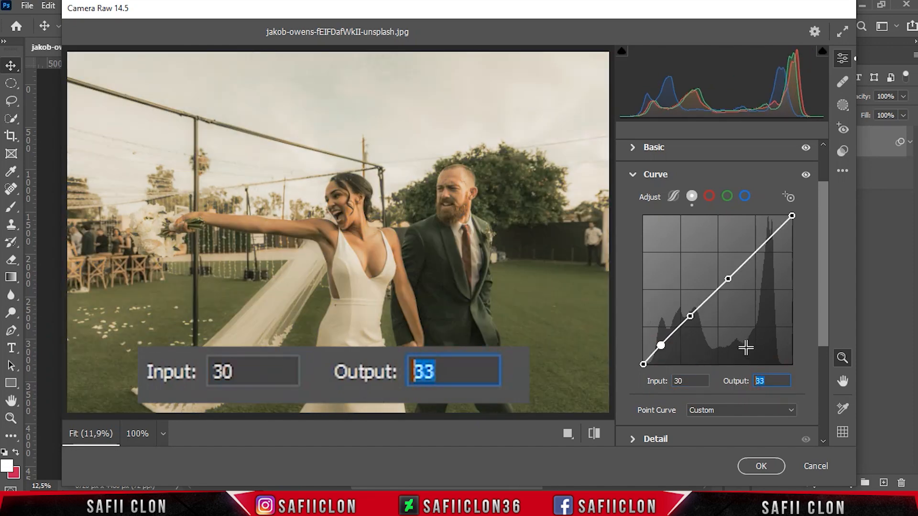
pyautogui.write('37')
# - Raise the black end point of the main point curve to output 24 at input 0
pyautogui.click(643, 364)
pyautogui.doubleClick(674, 381)
pyautogui.doubleClick(768, 381)
pyautogui.write('24')
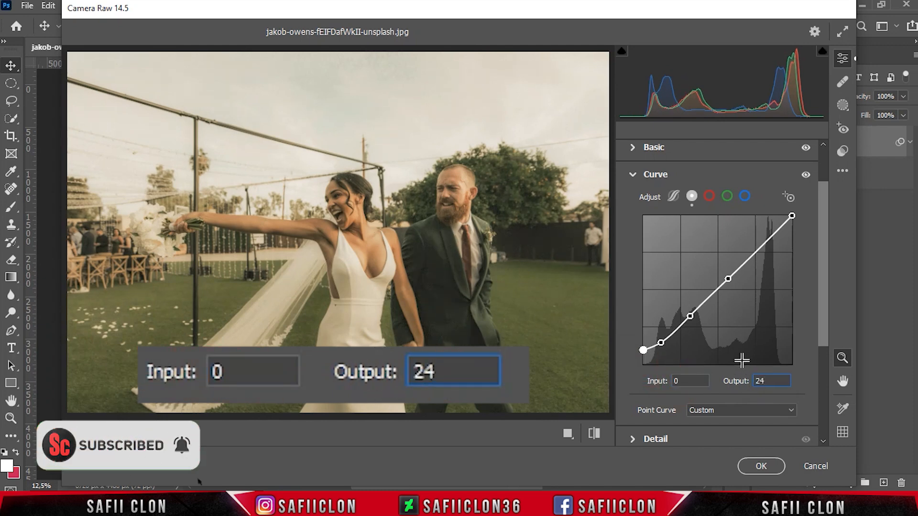
# - Add a highlight point to the main point curve with input 207 and output 200
pyautogui.click(755, 254)
pyautogui.doubleClick(693, 381)
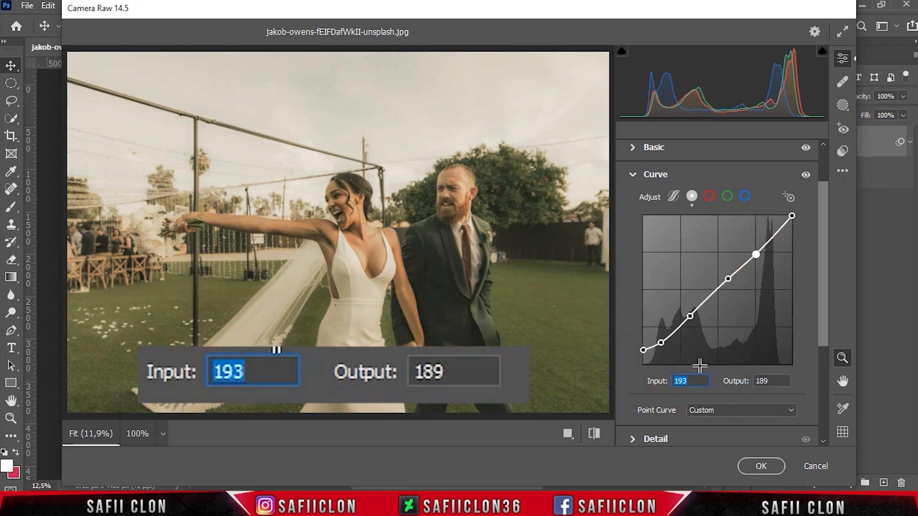
pyautogui.write('207')
pyautogui.doubleClick(770, 381)
pyautogui.write('200')
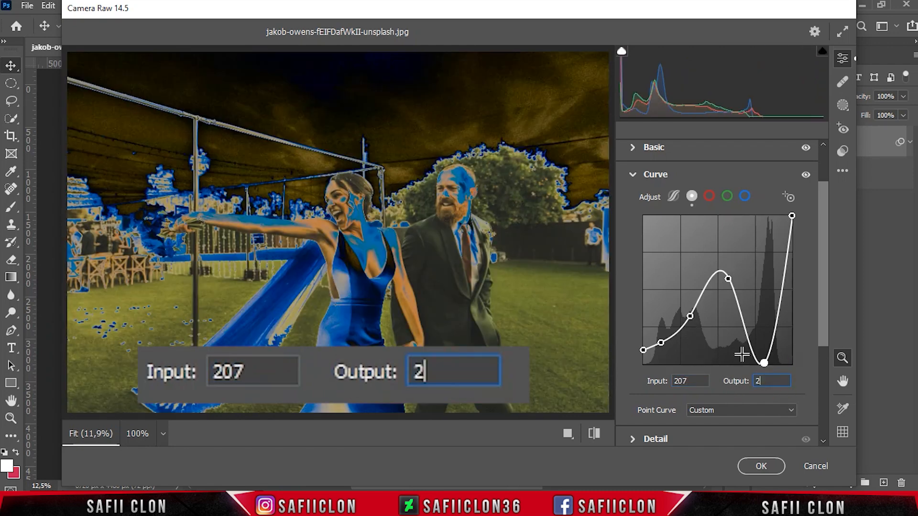
# - Lower the white end point of the main point curve to output 240 at input 255
pyautogui.click(792, 216)
pyautogui.doubleClick(679, 381)
pyautogui.doubleClick(765, 381)
pyautogui.write('240')
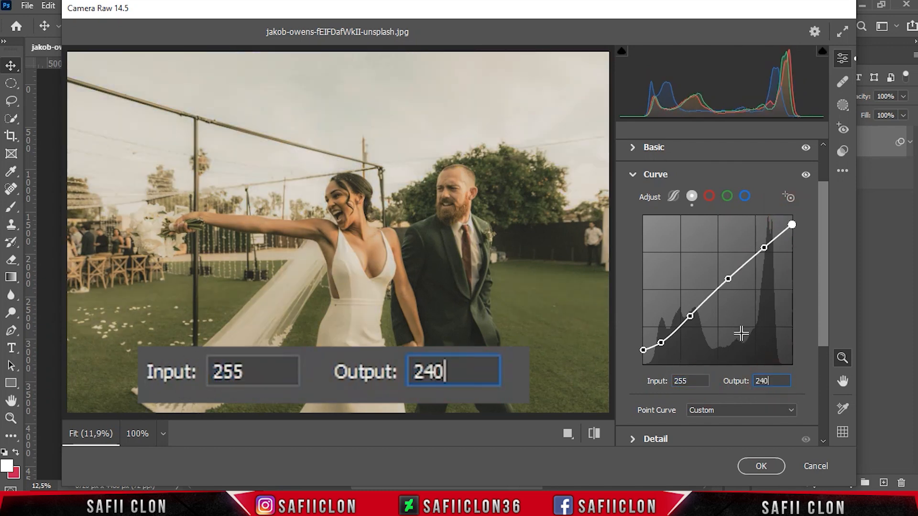
# - Add a midtone point to the red channel curve with input 113 and output 123
pyautogui.click(709, 196)
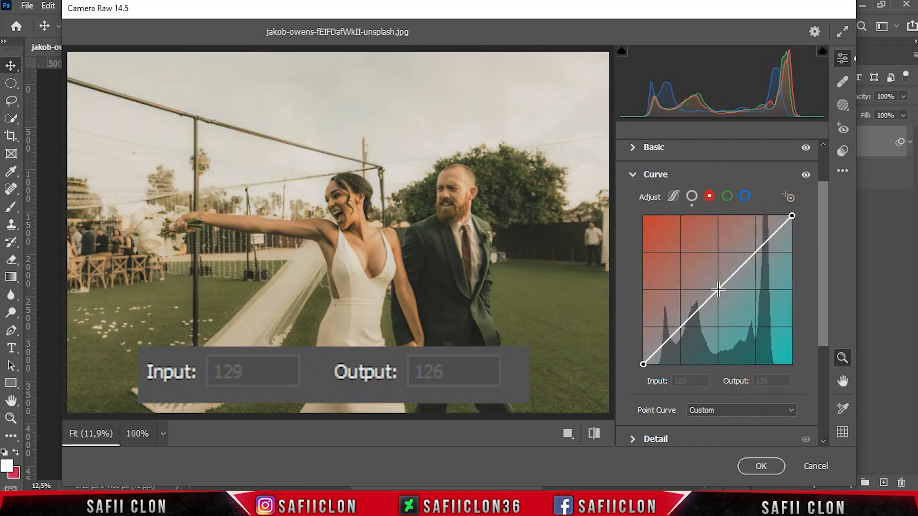
pyautogui.click(718, 290)
pyautogui.doubleClick(684, 381)
pyautogui.write('113')
pyautogui.doubleClick(762, 381)
pyautogui.write('123')
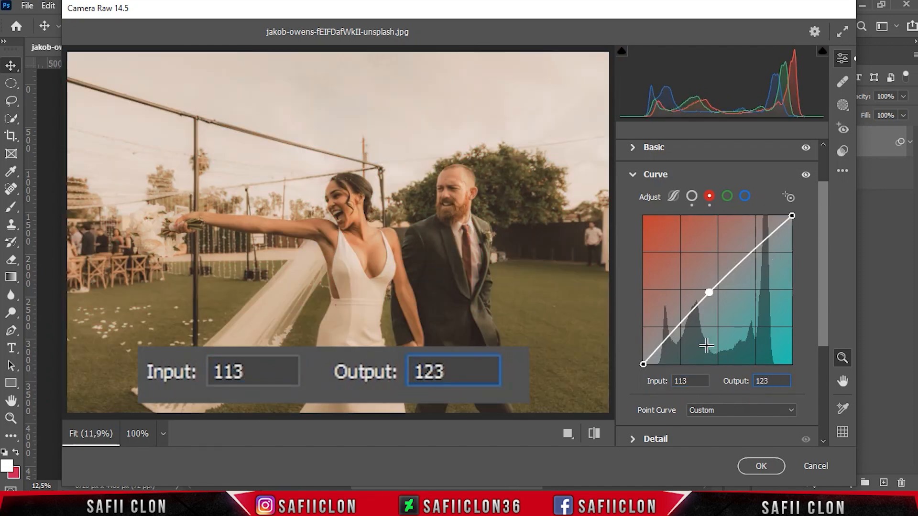
# - Add a shadow point to the red channel curve with input 42 and output 16
pyautogui.click(678, 328)
pyautogui.doubleClick(685, 381)
pyautogui.write('42')
pyautogui.doubleClick(760, 381)
pyautogui.write('16')
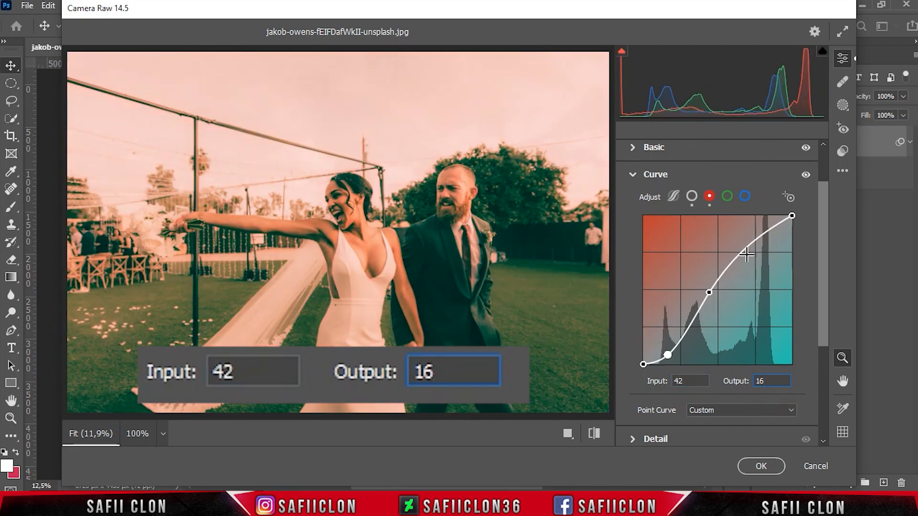
# - Add a highlight point to the red channel curve with input 177 and output 200
pyautogui.click(744, 249)
pyautogui.doubleClick(684, 381)
pyautogui.write('117')
pyautogui.doubleClick(765, 381)
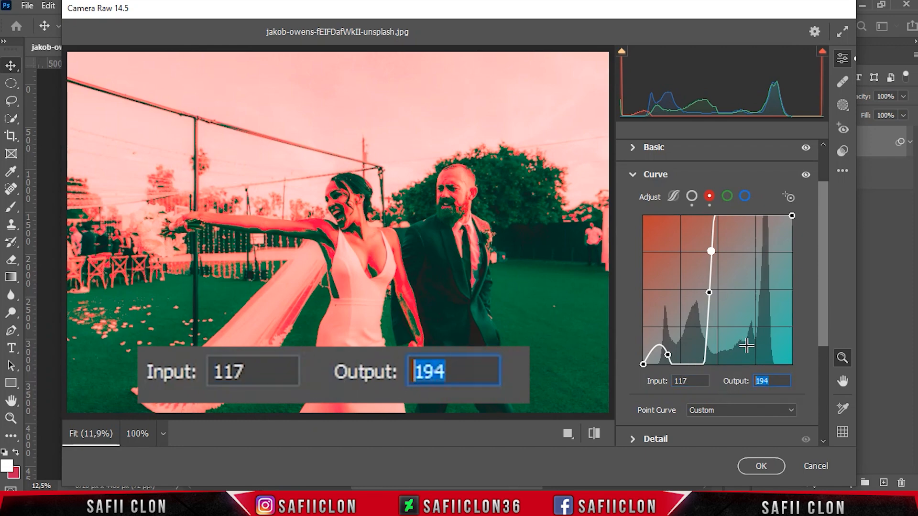
pyautogui.write('200')
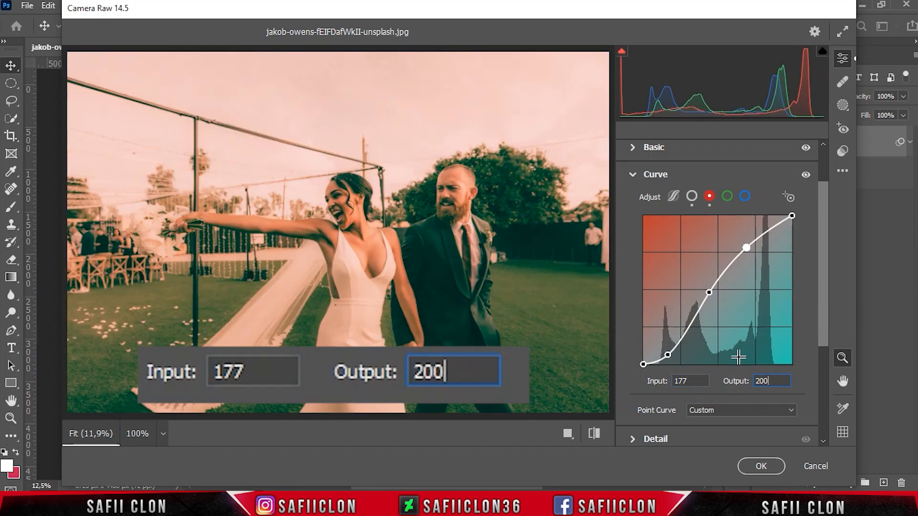
# - Add a midtone point to the green channel curve with input 113 and output 122
pyautogui.click(727, 196)
pyautogui.click(718, 291)
pyautogui.doubleClick(696, 381)
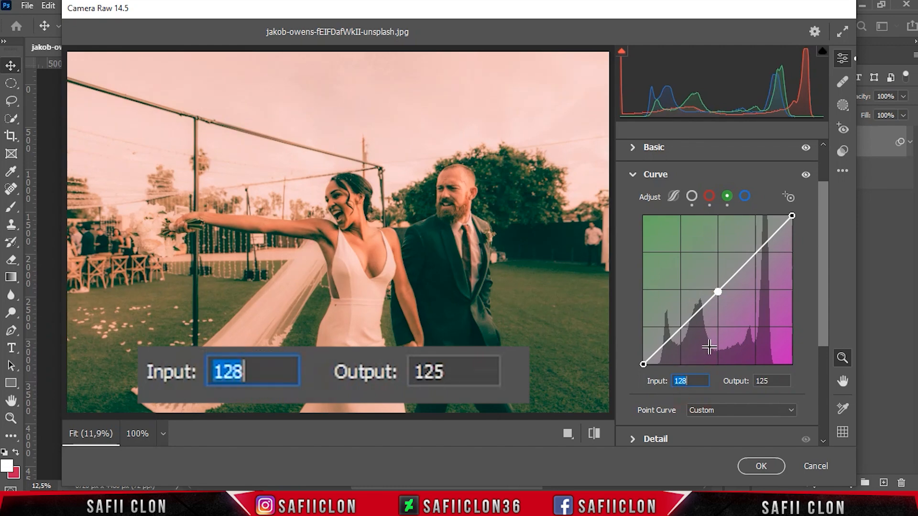
pyautogui.write('113')
pyautogui.doubleClick(765, 381)
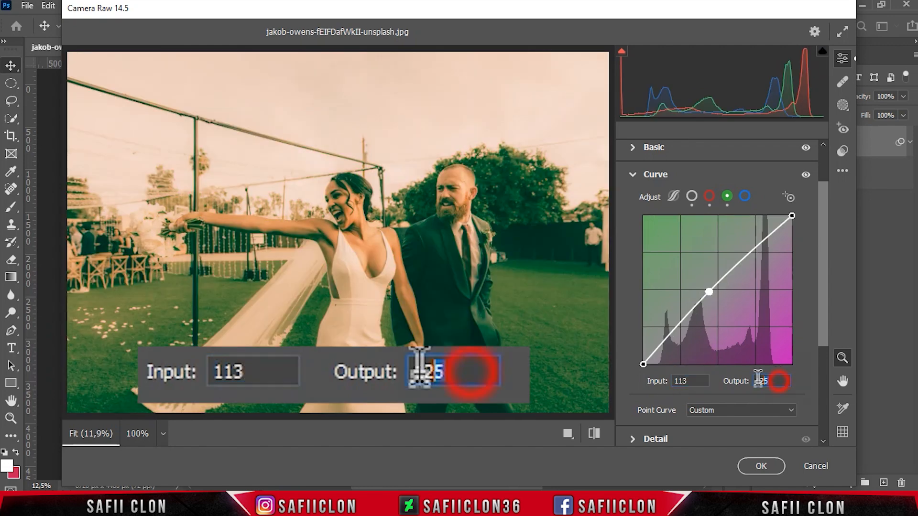
pyautogui.write('122')
# - Add a shadow point to the green channel curve at input 43 and lower its output to darken the green shadows
pyautogui.click(682, 328)
pyautogui.doubleClick(678, 381)
pyautogui.write('43')
pyautogui.doubleClick(760, 381)
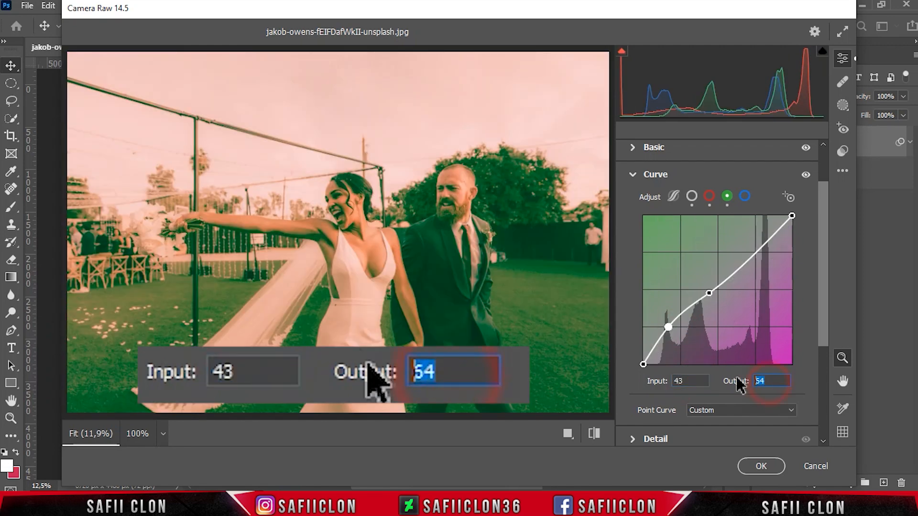
pyautogui.write('169')
# - Add a highlight point to the green channel curve with input 178 and output 201
pyautogui.click(742, 254)
pyautogui.doubleClick(689, 381)
pyautogui.write('178')
pyautogui.doubleClick(762, 381)
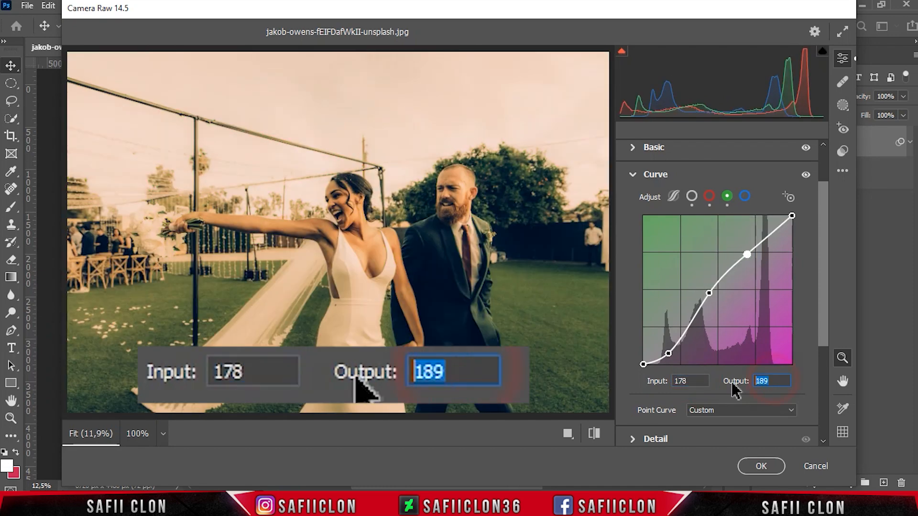
pyautogui.write('201')
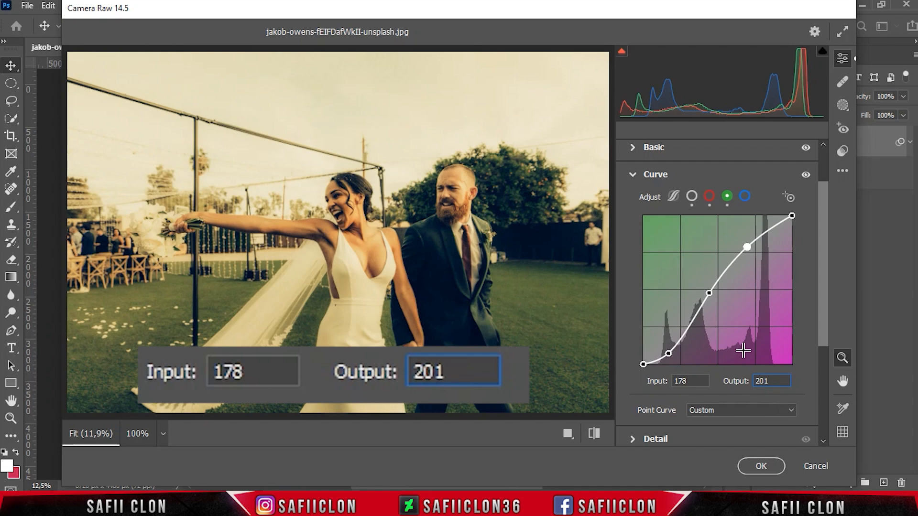
# - Add a midtone point to the blue channel curve with input 118 and output 121
pyautogui.click(744, 196)
pyautogui.click(719, 291)
pyautogui.doubleClick(691, 381)
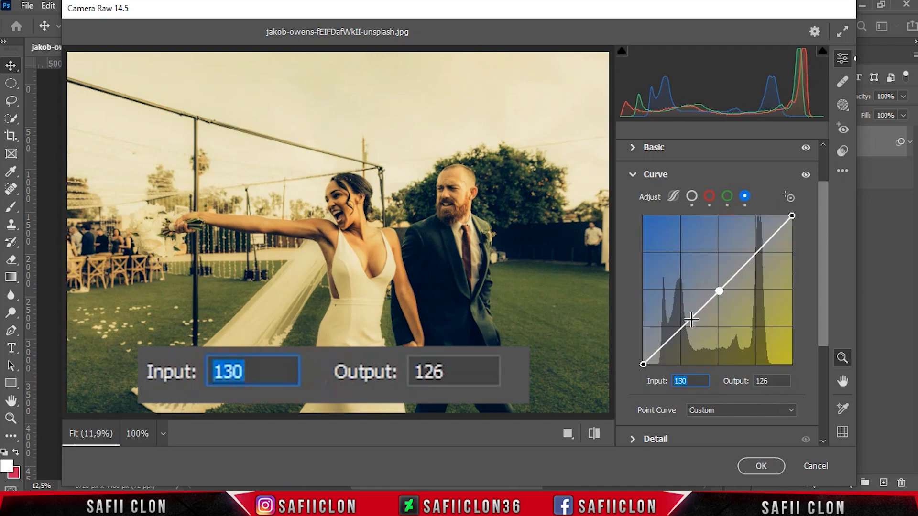
pyautogui.write('118')
pyautogui.doubleClick(763, 381)
pyautogui.write('121')
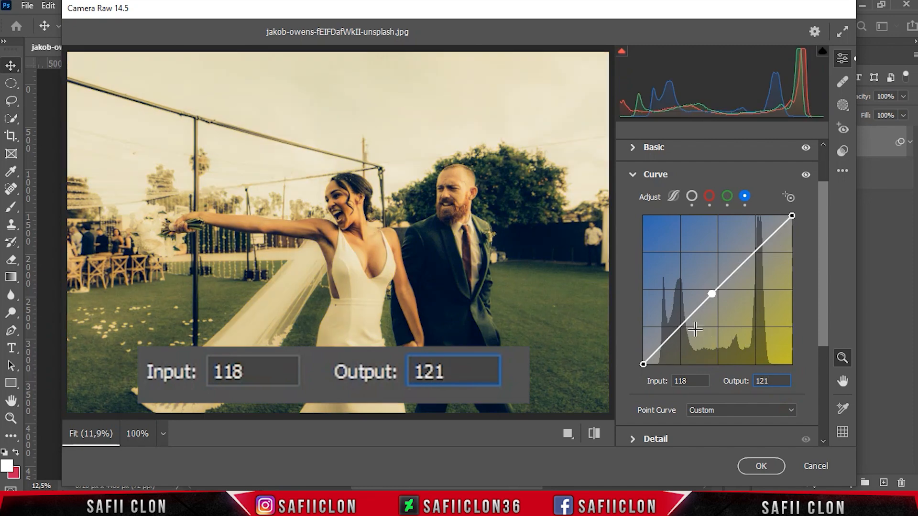
# - Add a shadow point to the blue channel curve with input 42 and output 21
pyautogui.click(682, 323)
pyautogui.moveTo(692, 381); pyautogui.dragTo(672, 376)
pyautogui.write('42')
pyautogui.moveTo(771, 381); pyautogui.dragTo(731, 368)
pyautogui.write('21')
# - Add a highlight point to the blue channel curve with input 178 and output 200
pyautogui.click(747, 250)
pyautogui.click(696, 381)
pyautogui.press('BackSpace')
pyautogui.write('8')
pyautogui.press('Tab')
pyautogui.write('200')
# - In the Detail settings, set Sharpening to 28, Noise Reduction to 16 and Color Noise Reduction to 17
pyautogui.moveTo(820, 280); pyautogui.dragTo(830, 344)
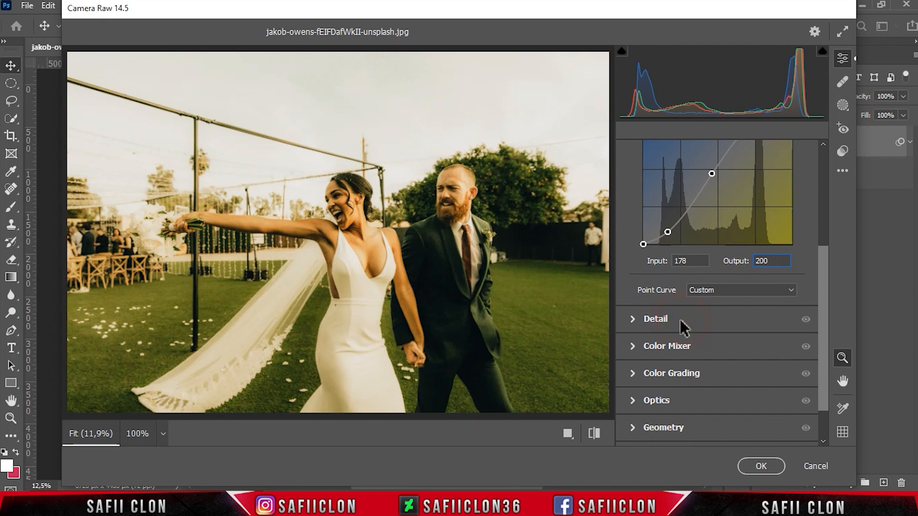
pyautogui.click(683, 328)
pyautogui.moveTo(630, 293); pyautogui.dragTo(662, 295)
pyautogui.moveTo(638, 324); pyautogui.dragTo(657, 347)
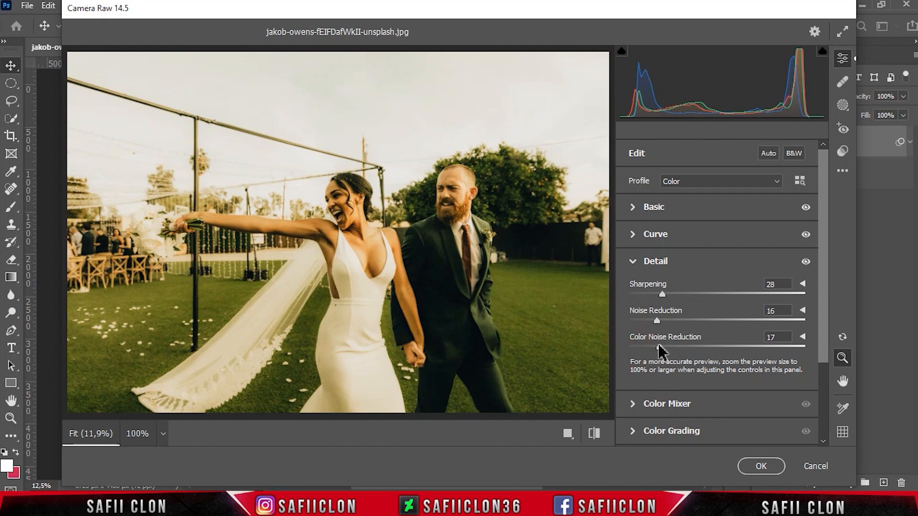
# - Set the Color Mixer hues to Reds +22, Oranges -11, Yellows -49, Greens -93, Aquas -26 and Blues -10
pyautogui.click(672, 404)
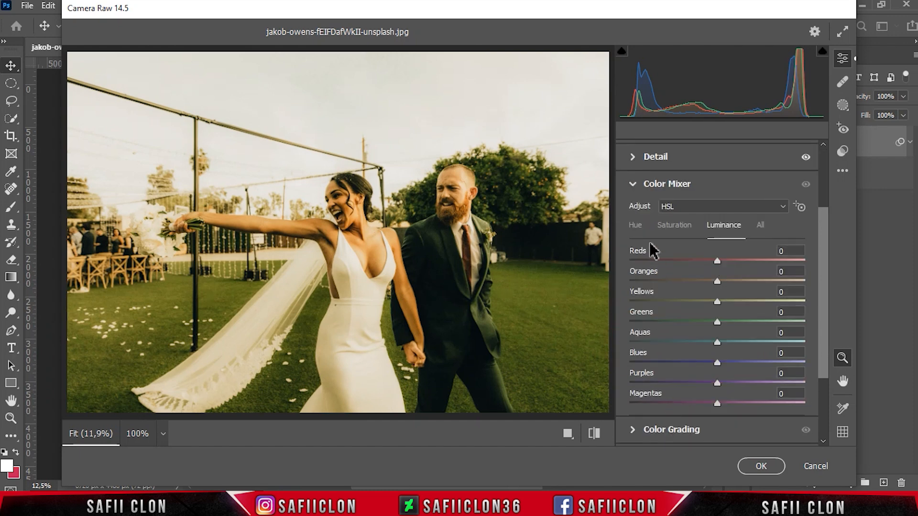
pyautogui.click(637, 228)
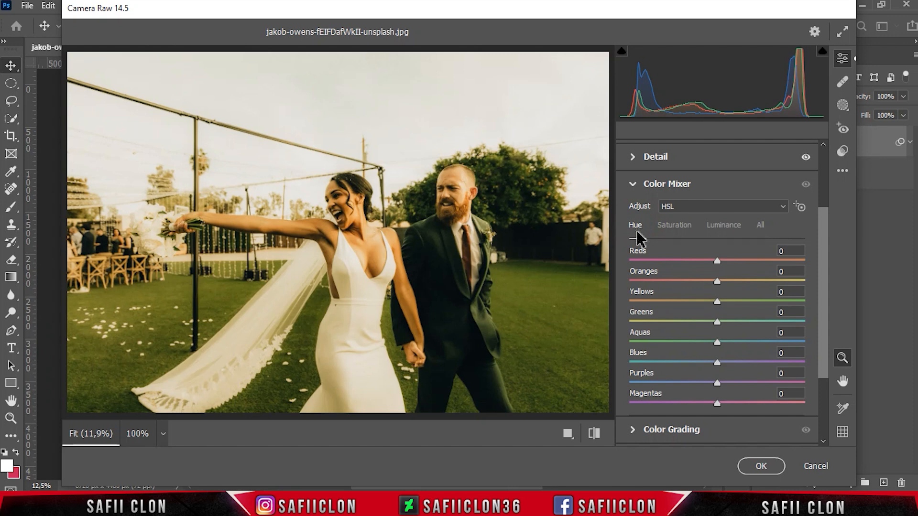
pyautogui.moveTo(717, 261); pyautogui.dragTo(725, 261)
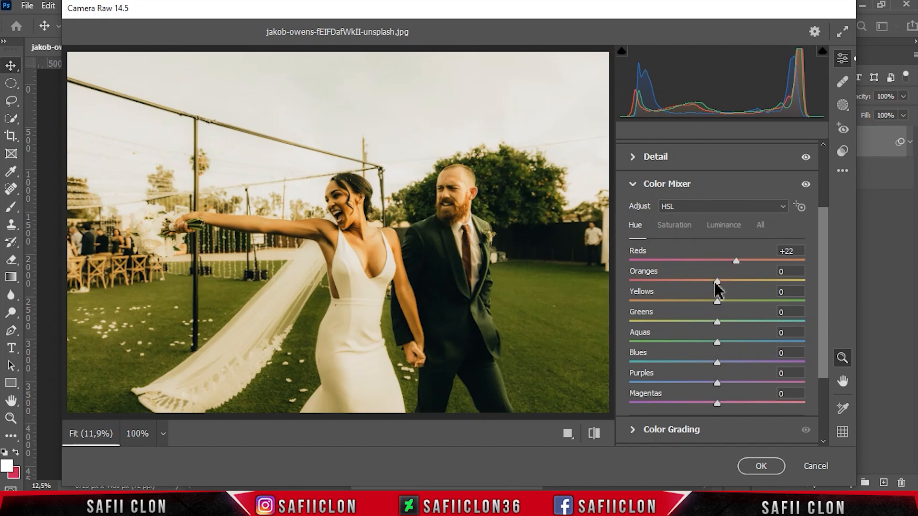
pyautogui.moveTo(712, 280); pyautogui.dragTo(675, 300)
pyautogui.moveTo(716, 322); pyautogui.dragTo(634, 320)
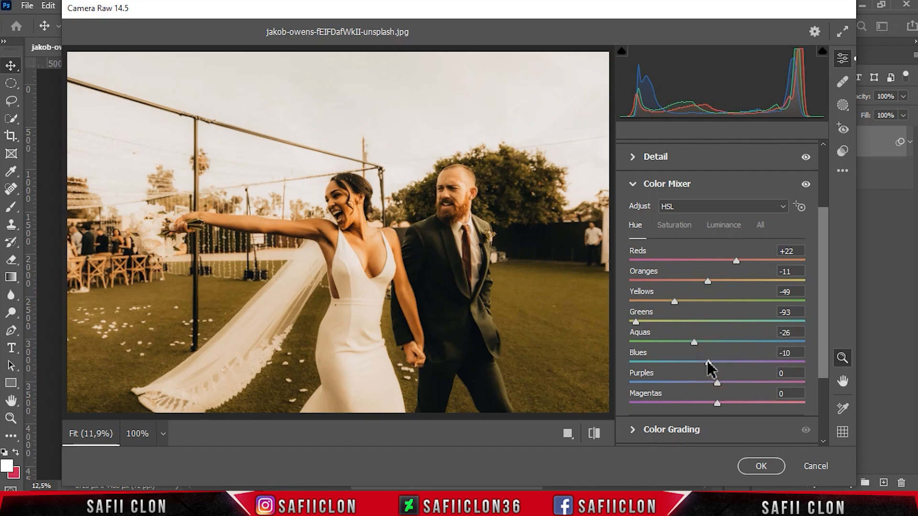
# - Set the Color Mixer saturation to Reds +6, Oranges +37, Yellows -32, Greens -33, Aquas -50 and Blues -48
pyautogui.click(679, 227)
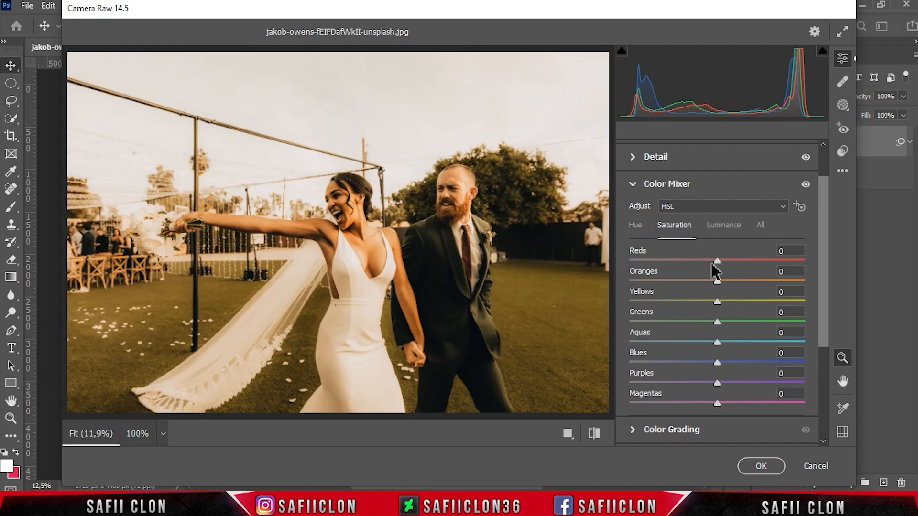
pyautogui.moveTo(722, 260); pyautogui.dragTo(689, 339)
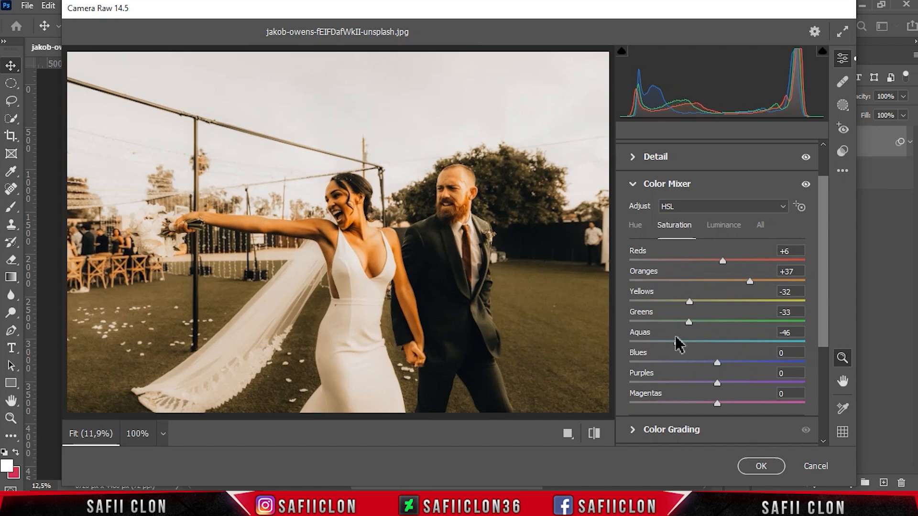
pyautogui.moveTo(716, 364); pyautogui.dragTo(684, 367)
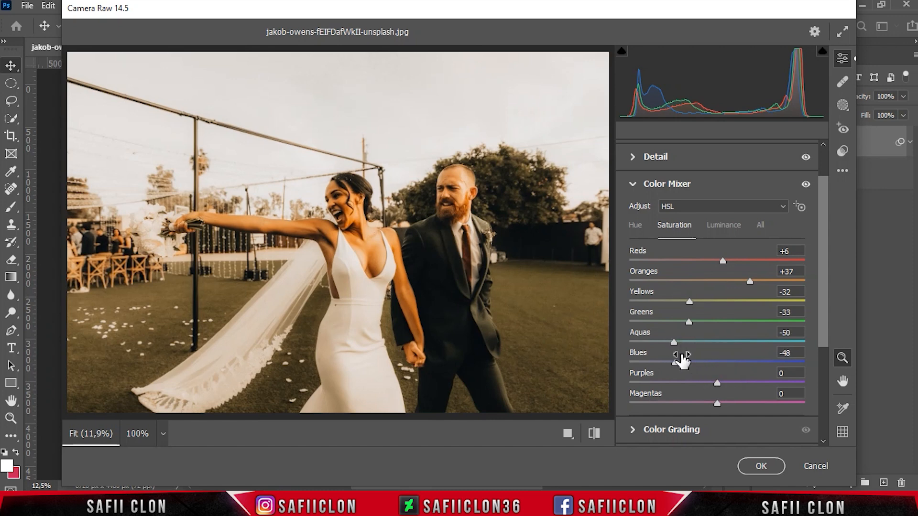
# - Set the Color Mixer luminance to Reds -8, Oranges +19, Yellows +14, Greens +27, Aquas +12 and Blues +12
pyautogui.click(717, 233)
pyautogui.moveTo(717, 260); pyautogui.dragTo(728, 282)
pyautogui.moveTo(728, 283); pyautogui.dragTo(742, 323)
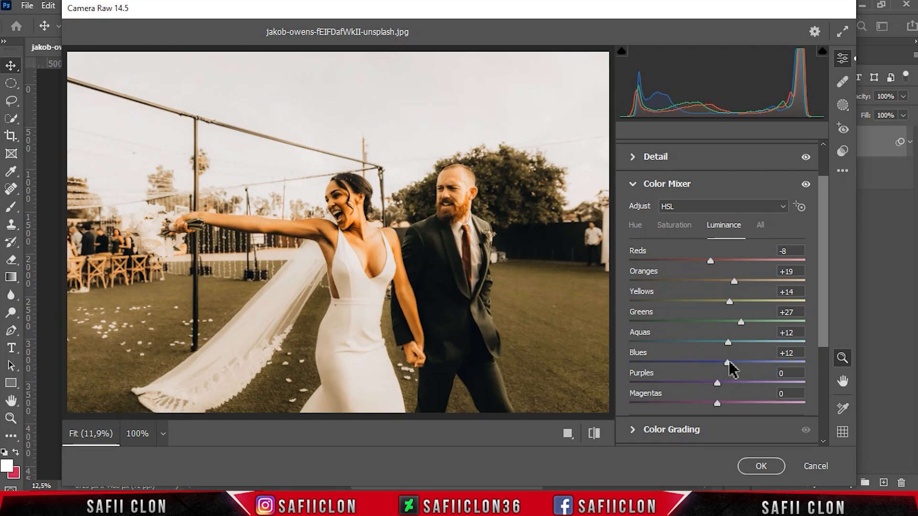
pyautogui.click(729, 362)
# - Tint the shadows blue in Color Grading with hue 220 and saturation 28
pyautogui.moveTo(828, 332); pyautogui.dragTo(828, 410)
pyautogui.click(680, 324)
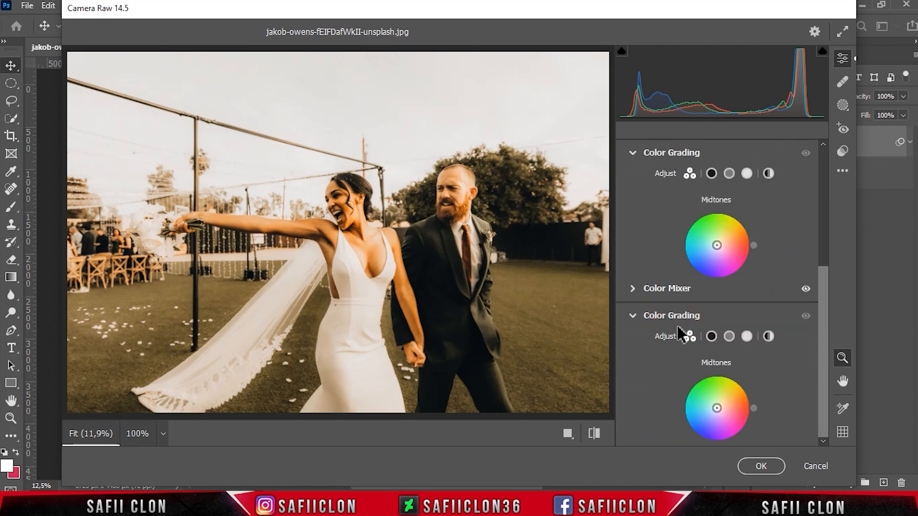
pyautogui.click(711, 175)
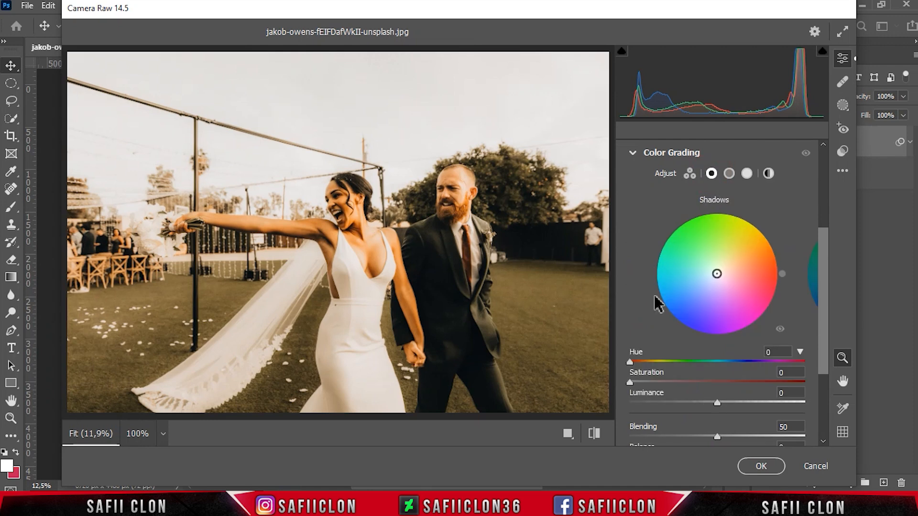
pyautogui.moveTo(634, 364); pyautogui.dragTo(742, 366)
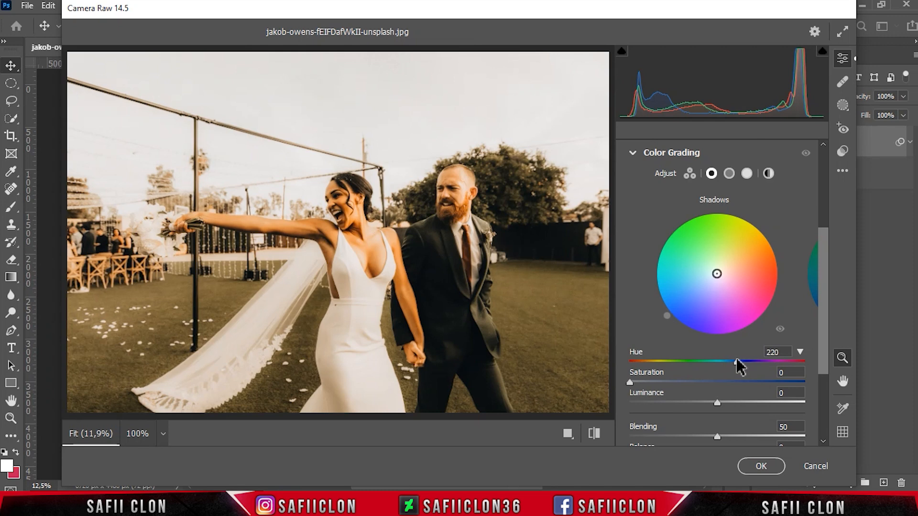
pyautogui.moveTo(630, 382); pyautogui.dragTo(679, 377)
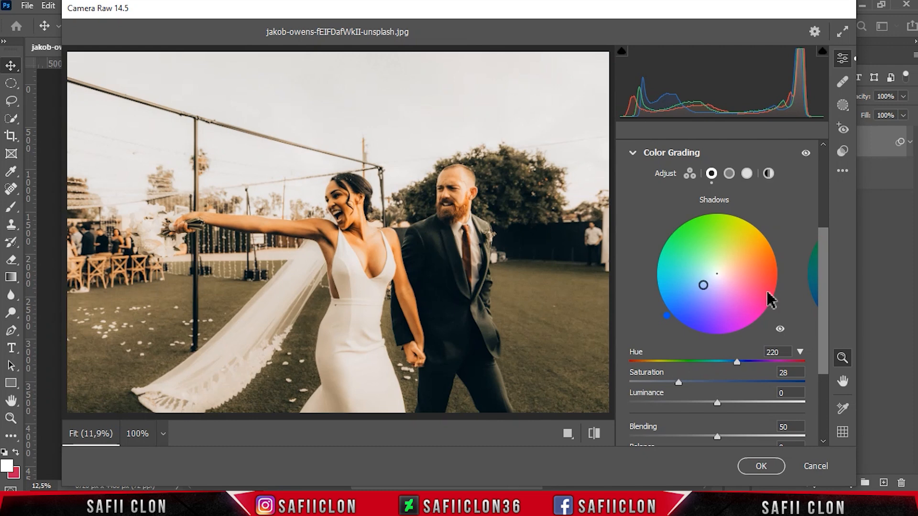
# - Tint the highlights green in Color Grading with hue 124 and saturation 20
pyautogui.click(747, 175)
pyautogui.moveTo(635, 364); pyautogui.dragTo(693, 359)
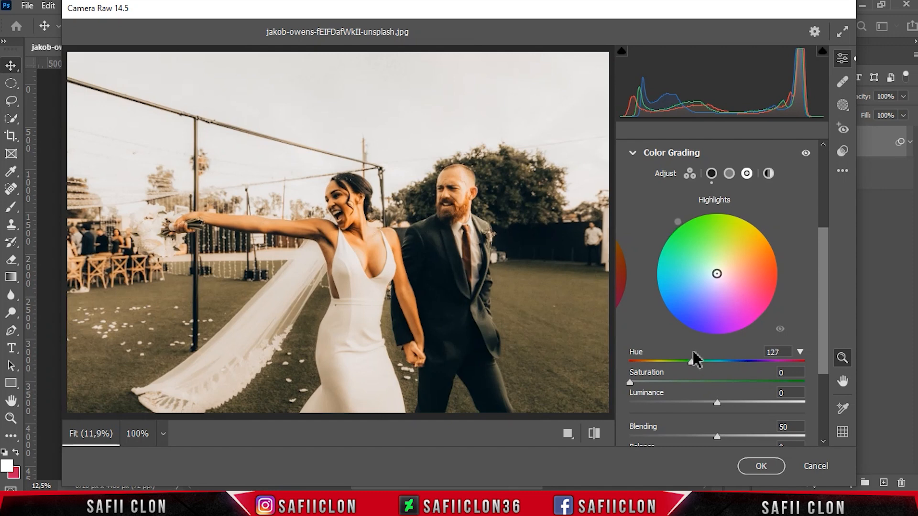
pyautogui.moveTo(632, 383); pyautogui.dragTo(665, 381)
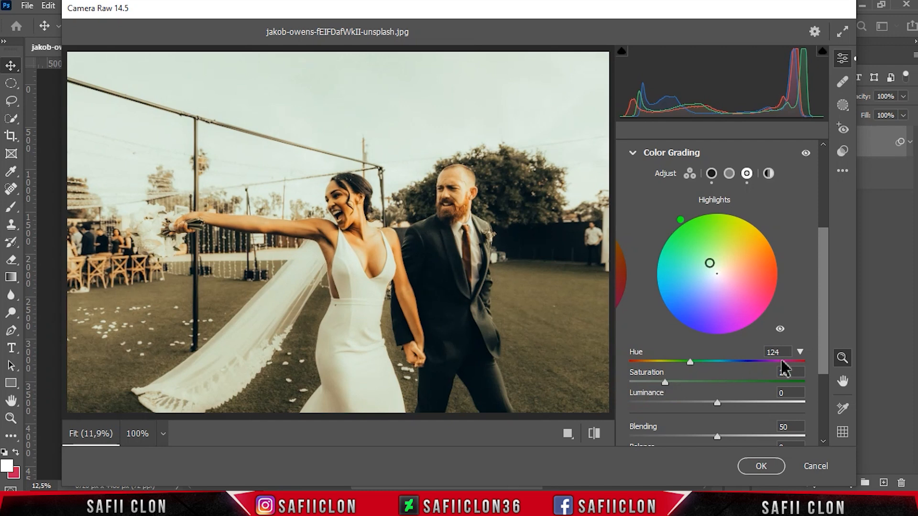
# - Set the Color Grading Blending to 100 and Balance to -44
pyautogui.moveTo(824, 328); pyautogui.dragTo(823, 381)
pyautogui.moveTo(726, 327); pyautogui.dragTo(812, 328)
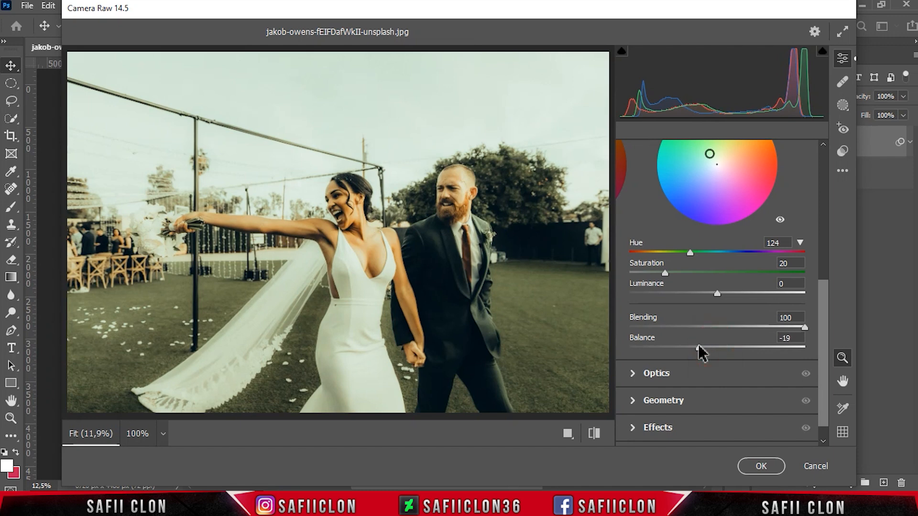
pyautogui.moveTo(678, 342); pyautogui.dragTo(678, 342)
# - Apply a slight dark vignette to the photo with Vignetting set to -8
pyautogui.moveTo(824, 355); pyautogui.dragTo(826, 383)
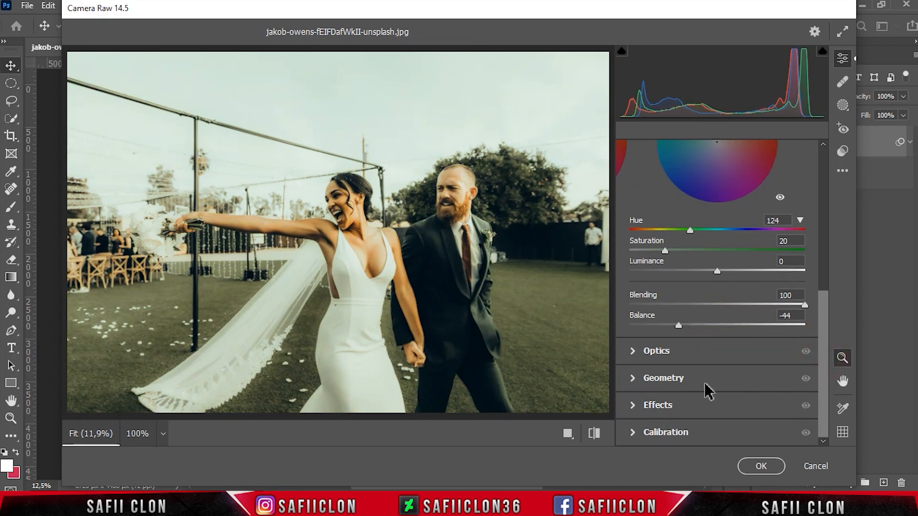
pyautogui.click(672, 406)
pyautogui.moveTo(716, 405); pyautogui.dragTo(710, 405)
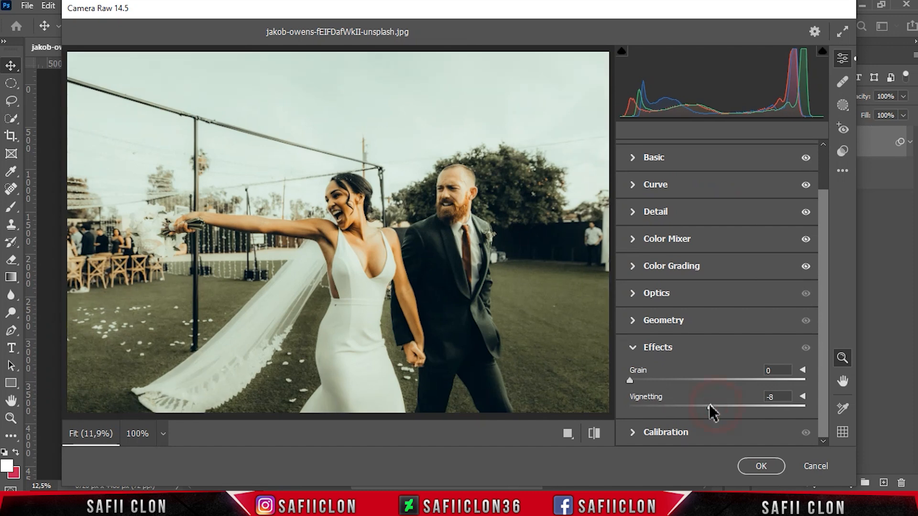
# - In Calibration, set Red Primary to hue +15 and saturation +16, Green Primary to +20 and -31, Blue Primary to -10 and -6
pyautogui.click(704, 433)
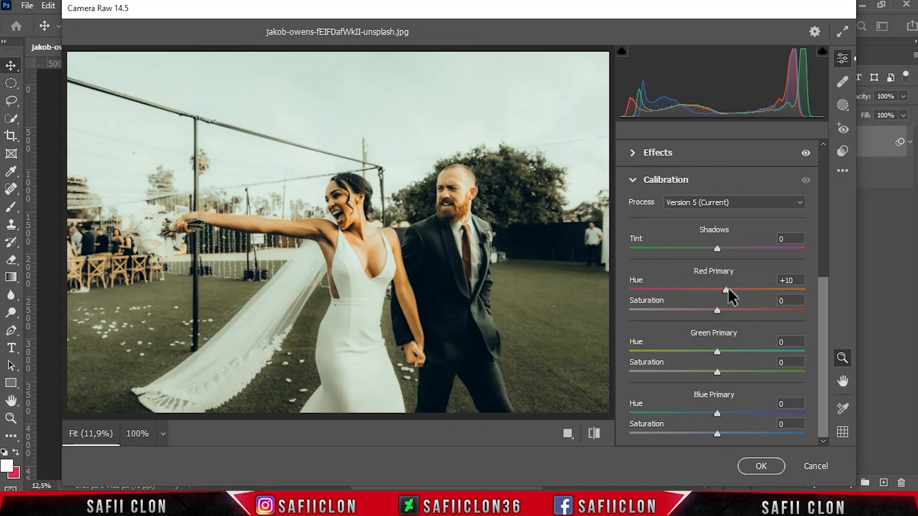
pyautogui.moveTo(719, 307); pyautogui.dragTo(729, 309)
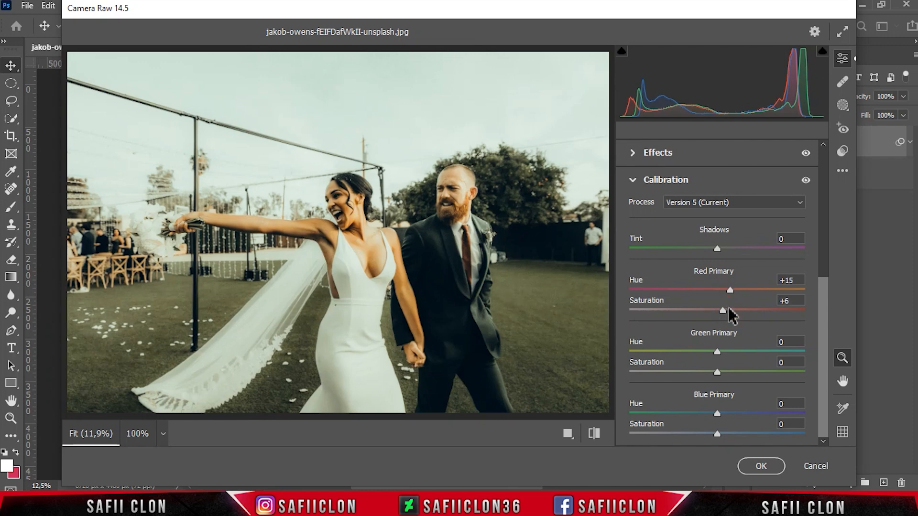
pyautogui.moveTo(717, 352); pyautogui.dragTo(735, 351)
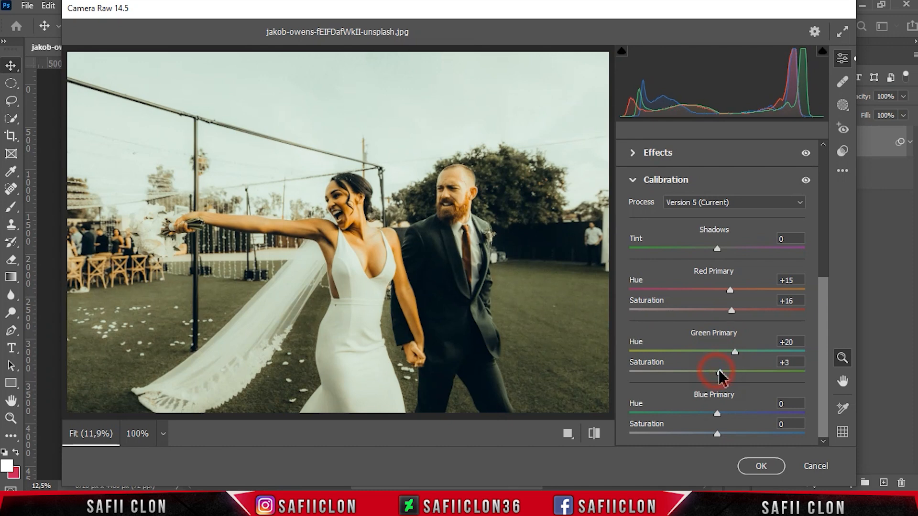
pyautogui.moveTo(718, 414); pyautogui.dragTo(718, 415)
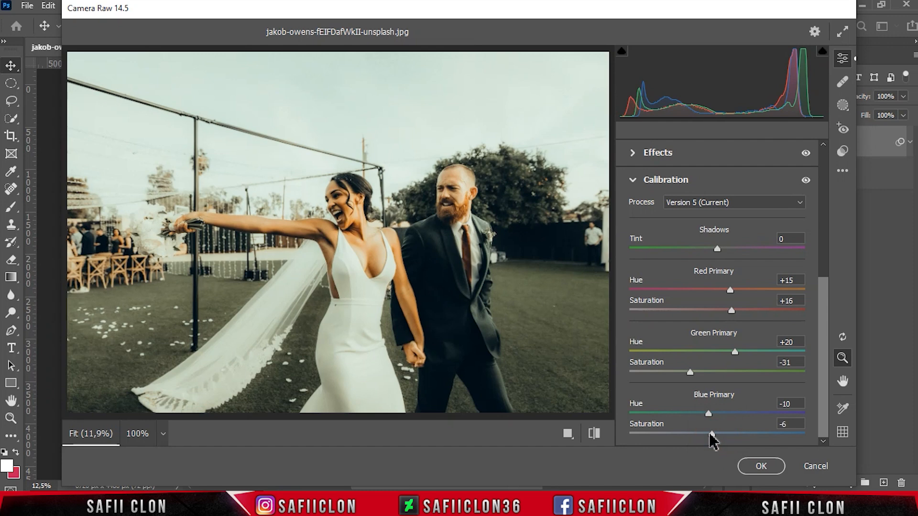
# - Create a linear gradient mask running diagonally from the photo's lower-left corner up toward the sky, and bring up its Light settings
pyautogui.click(842, 106)
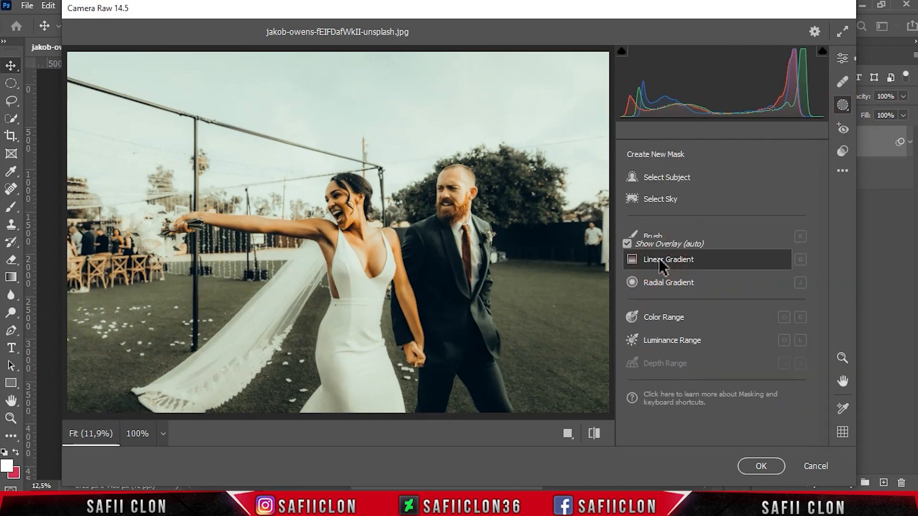
pyautogui.click(658, 258)
pyautogui.moveTo(74, 414); pyautogui.dragTo(215, 159)
pyautogui.moveTo(75, 412); pyautogui.dragTo(88, 400)
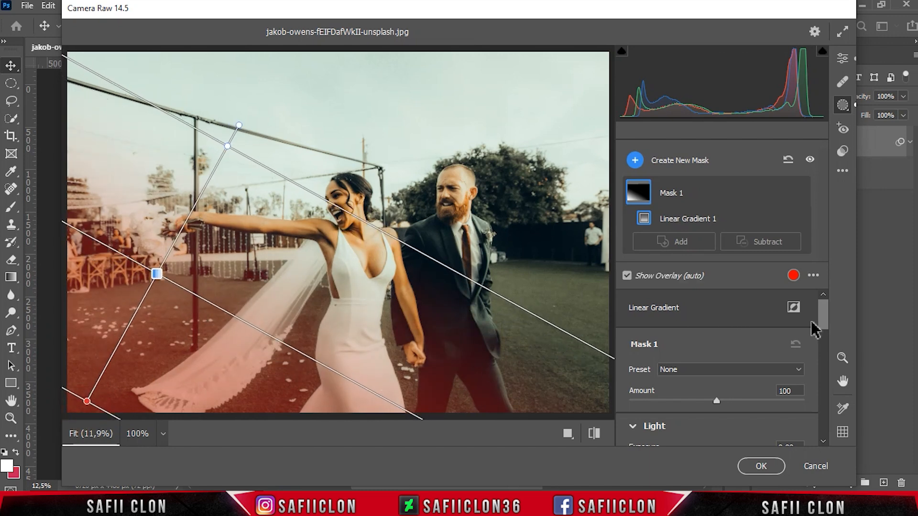
pyautogui.moveTo(823, 319); pyautogui.dragTo(827, 344)
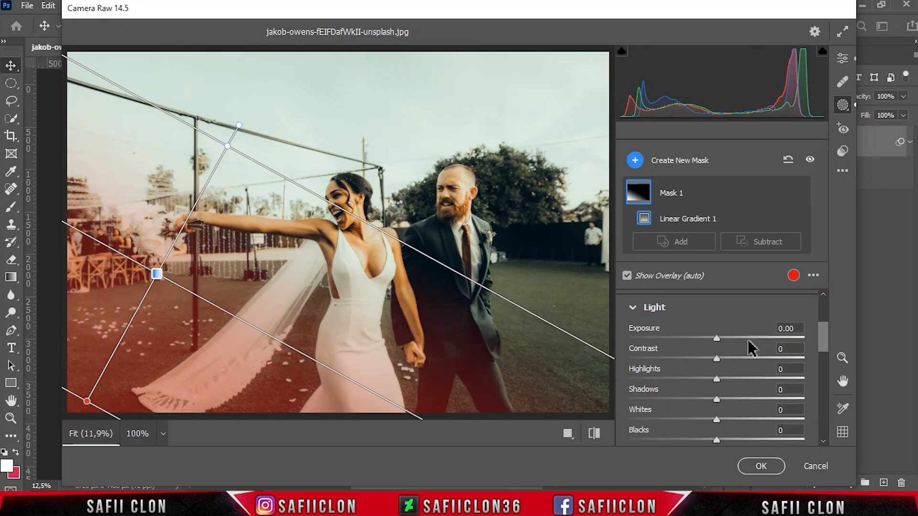
# - Set the linear gradient mask's Exposure to -0.45 and Highlights to -36, and return to the main edit settings
pyautogui.moveTo(716, 340); pyautogui.dragTo(706, 337)
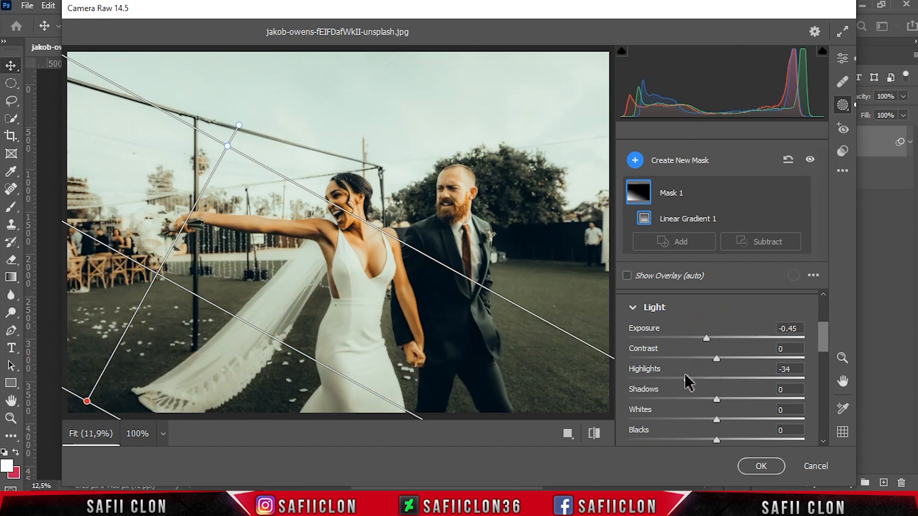
pyautogui.moveTo(683, 380); pyautogui.dragTo(686, 380)
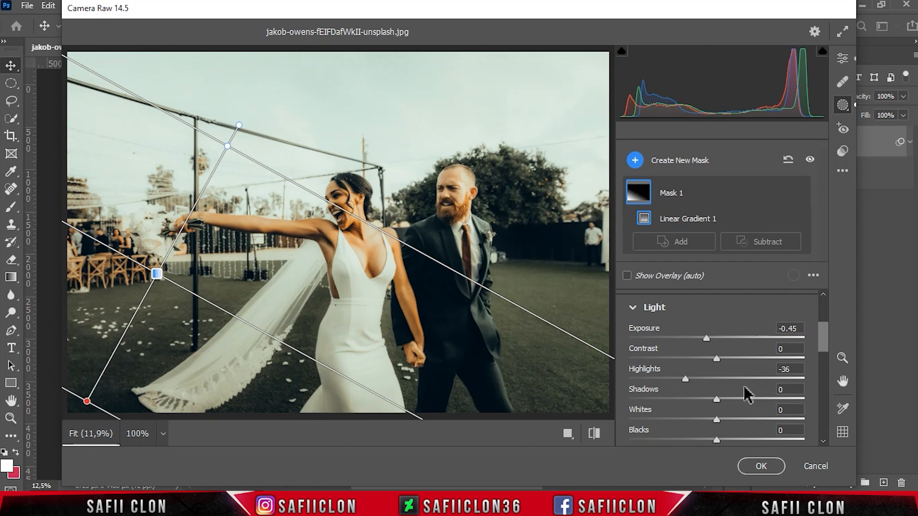
pyautogui.click(842, 58)
# - Compare the photo in the before/after views, return to the single view, and apply the Camera Raw Filter
pyautogui.click(568, 433)
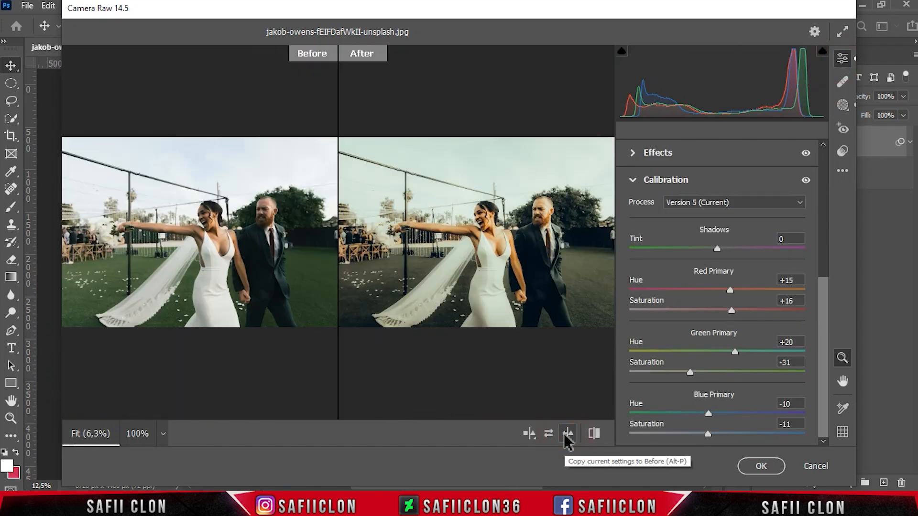
pyautogui.click(530, 433)
pyautogui.click(529, 434)
pyautogui.click(530, 433)
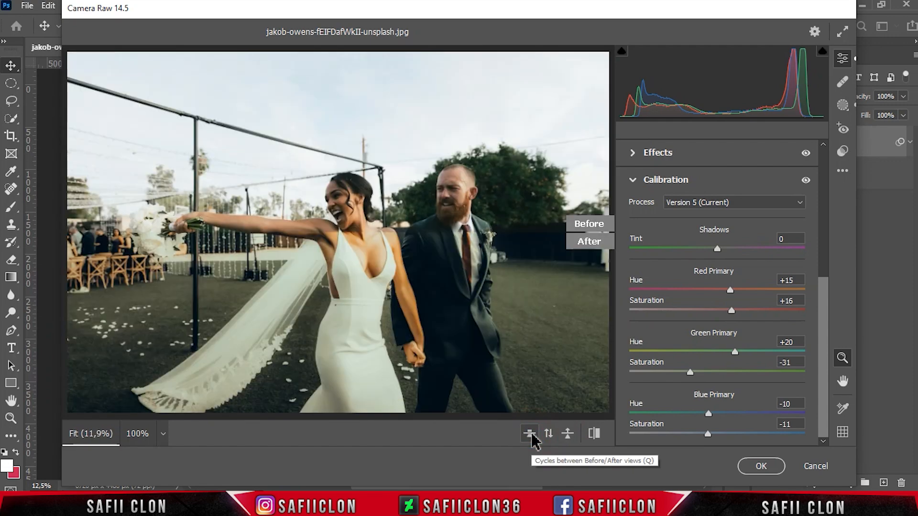
pyautogui.click(531, 435)
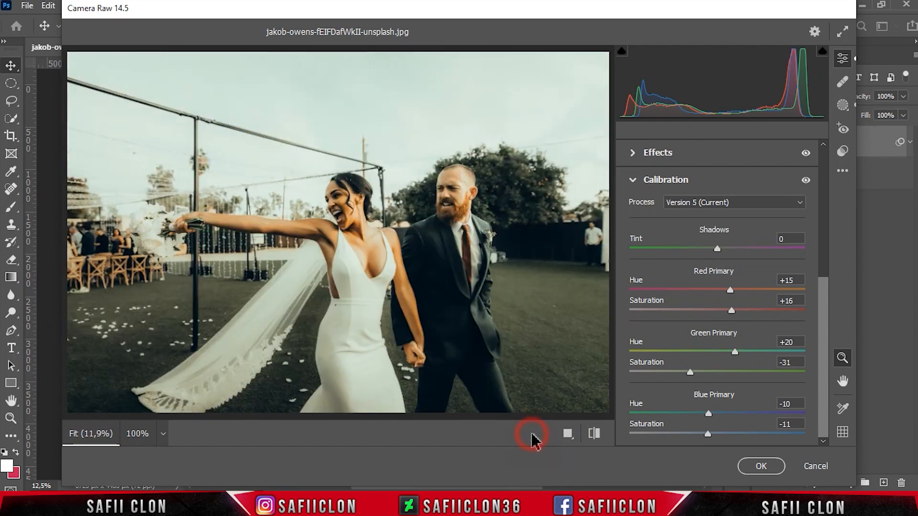
pyautogui.click(760, 466)
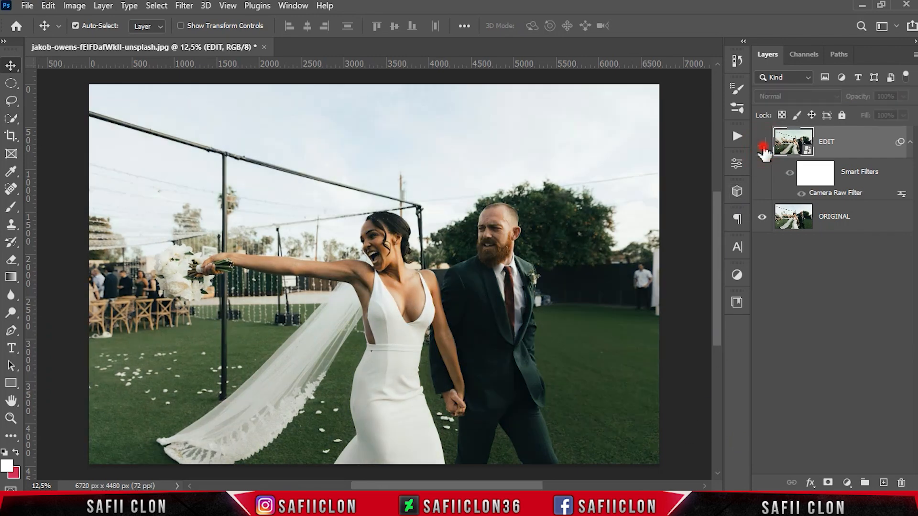
# - Toggle the EDIT layer's visibility to compare the graded photo with the original, leaving the layer visible
pyautogui.click(763, 146)
pyautogui.click(763, 144)
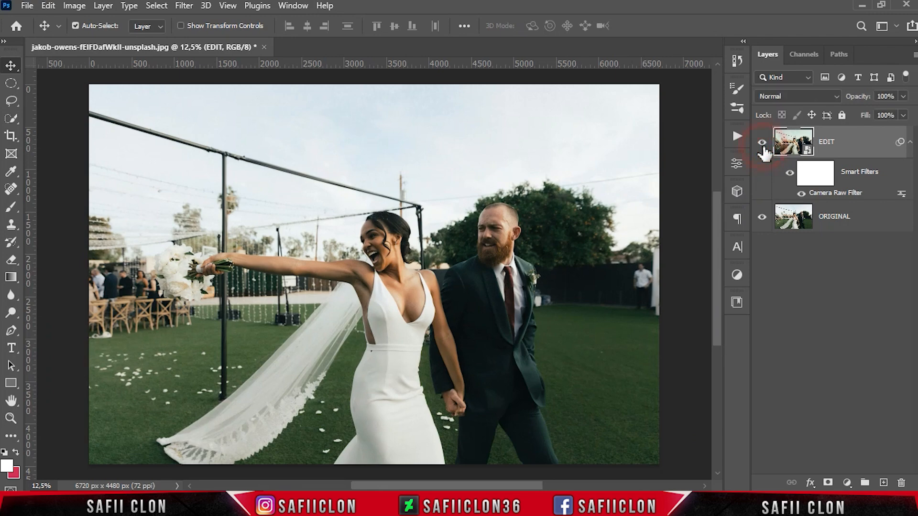
pyautogui.click(763, 143)
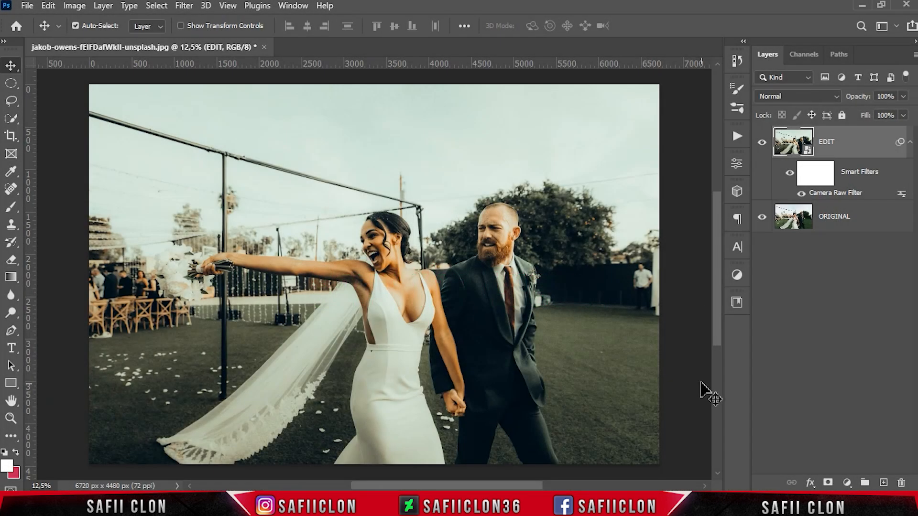
pyautogui.click(762, 143)
pyautogui.click(761, 145)
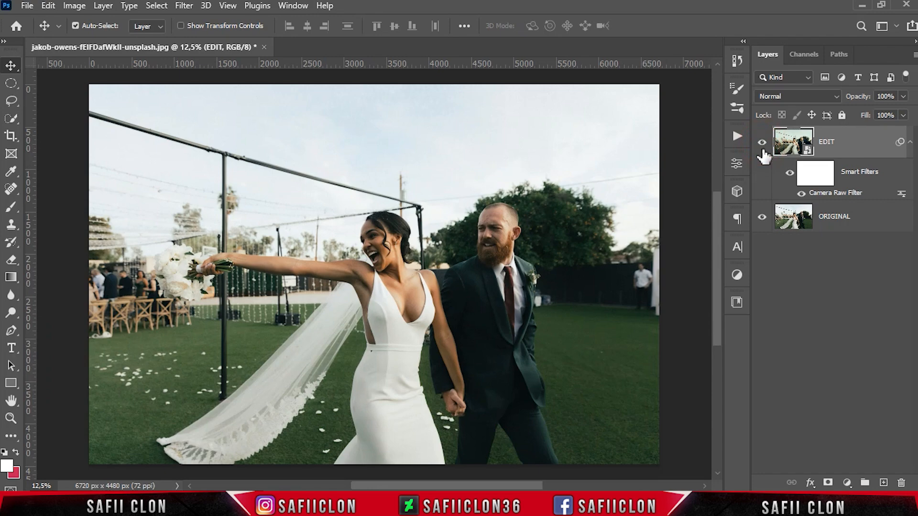
# - Reopen the EDIT layer's Camera Raw Filter and save its default subset of settings as WDD.xmp in the WD folder
pyautogui.click(848, 193)
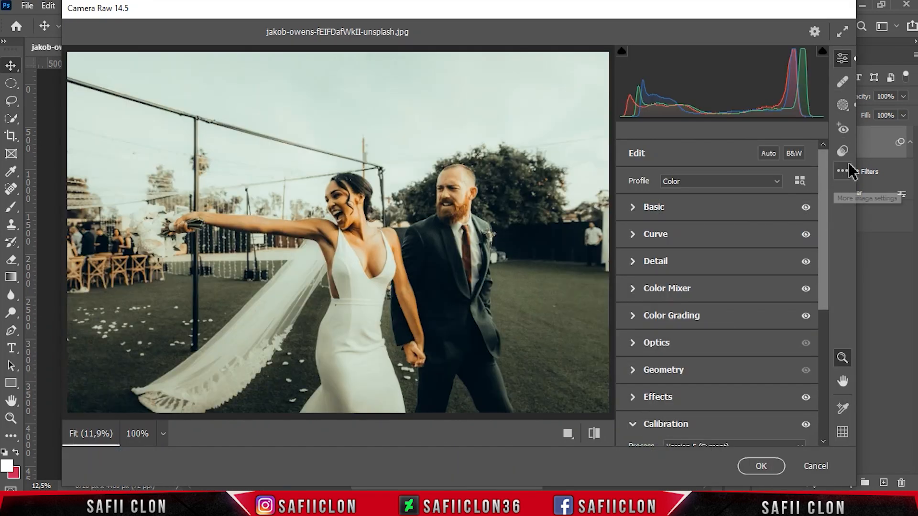
pyautogui.click(843, 172)
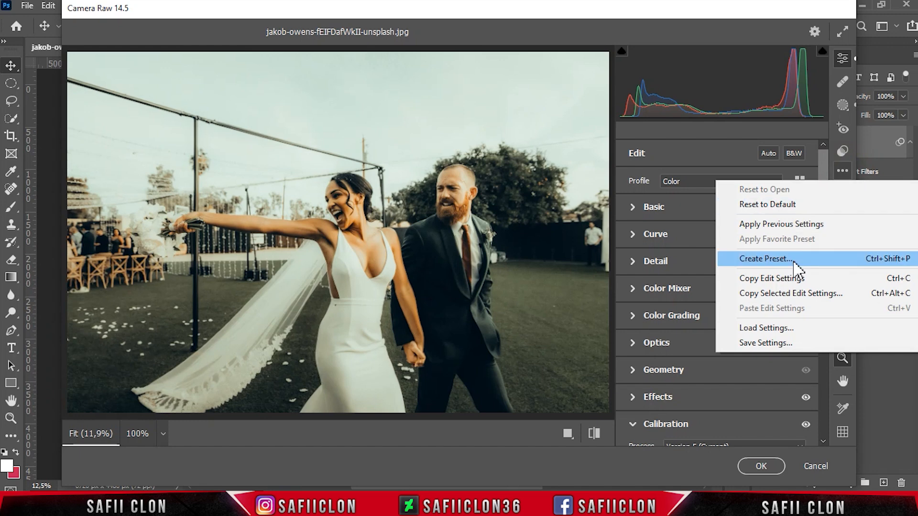
pyautogui.click(792, 343)
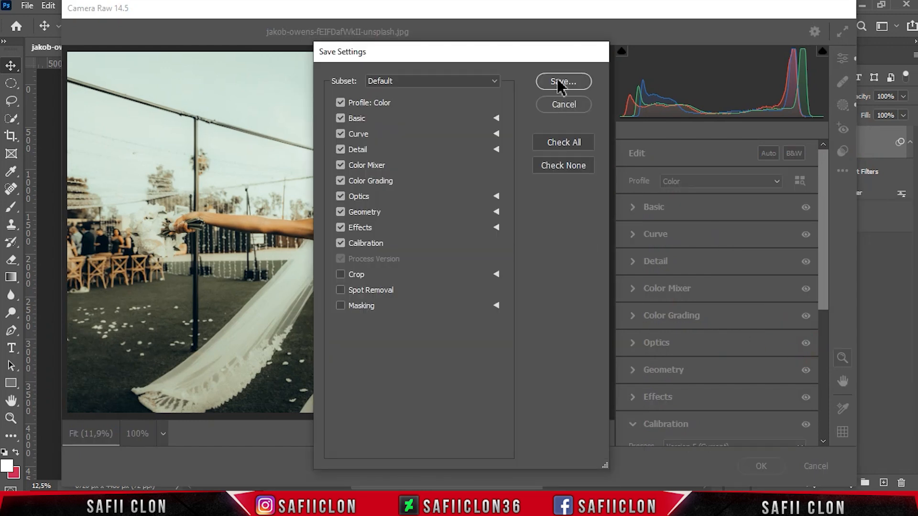
pyautogui.click(562, 81)
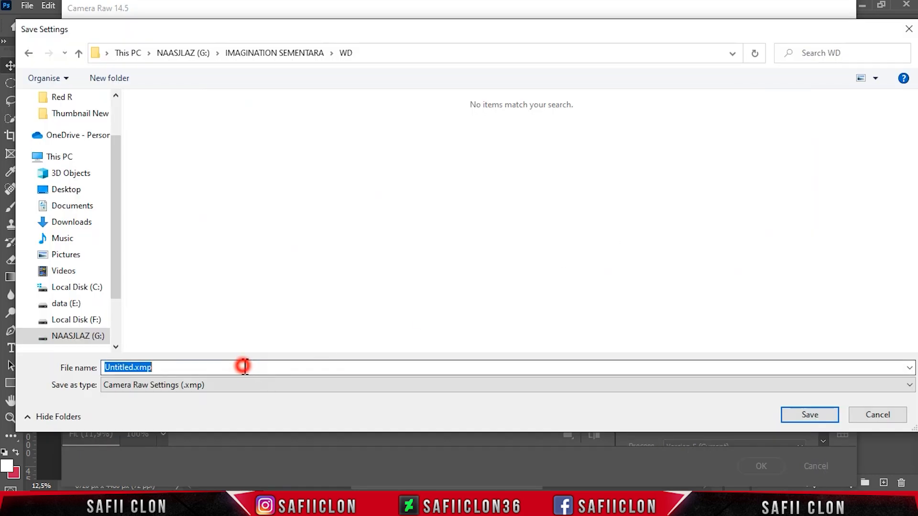
pyautogui.write('WDD')
pyautogui.click(689, 385)
pyautogui.click(210, 398)
pyautogui.click(808, 416)
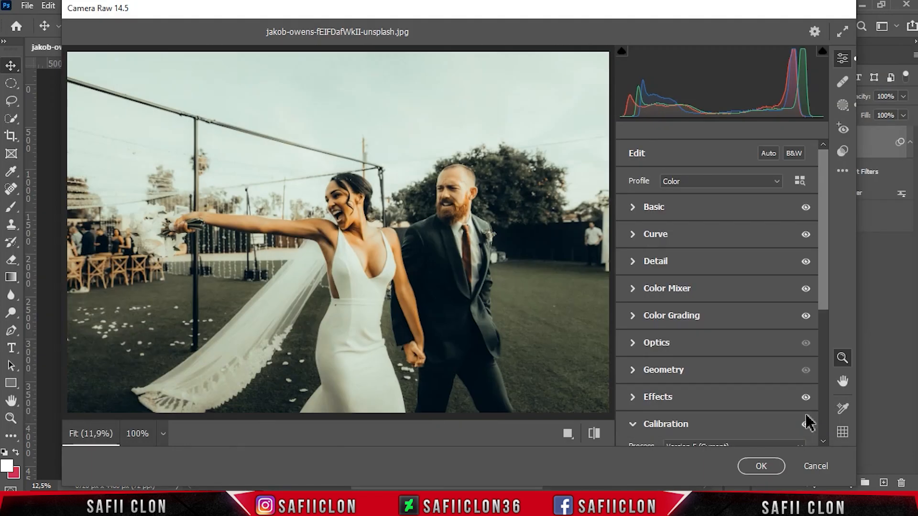
# - Cycle through the before/after views of the graded photo and confirm the Camera Raw Filter
pyautogui.click(567, 434)
pyautogui.click(528, 435)
pyautogui.click(527, 434)
pyautogui.click(528, 434)
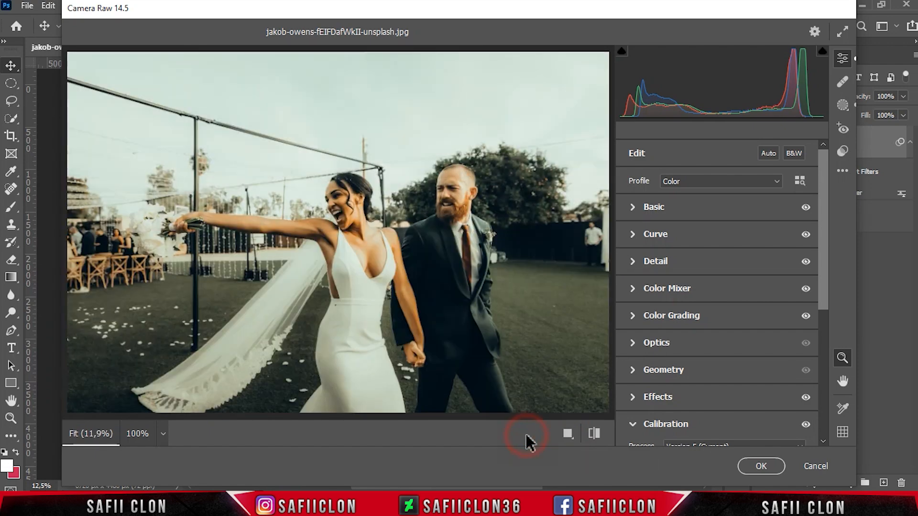
pyautogui.click(770, 468)
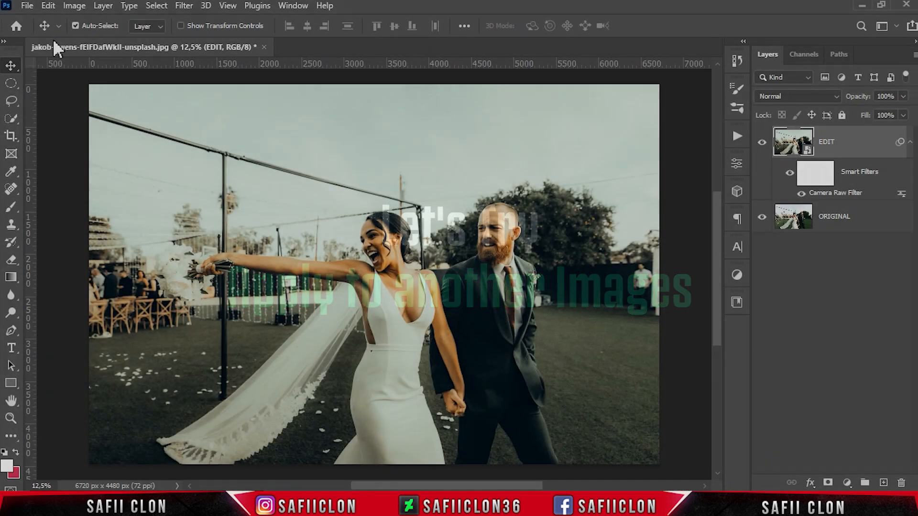
# - Open the photo of the bride walking down the aisle (4BQPUDJxMe8) from the WD folder
pyautogui.click(27, 5)
pyautogui.click(59, 34)
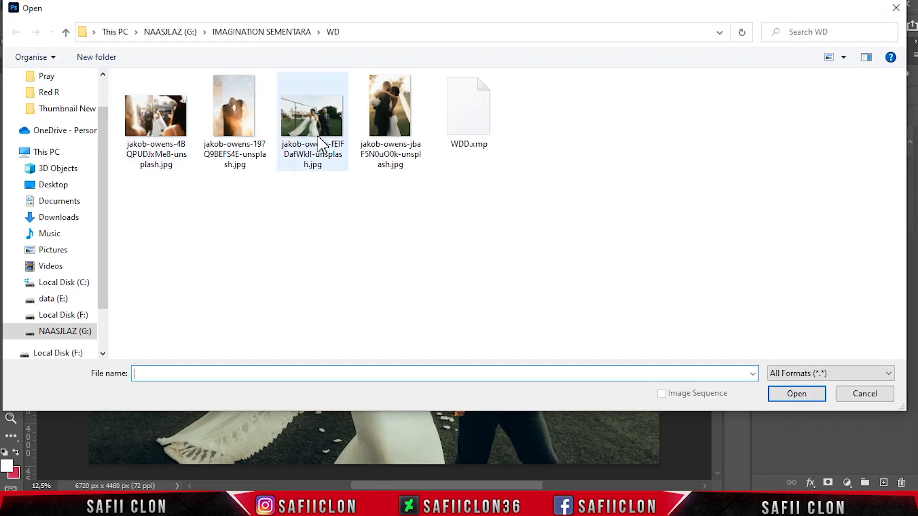
pyautogui.click(180, 141)
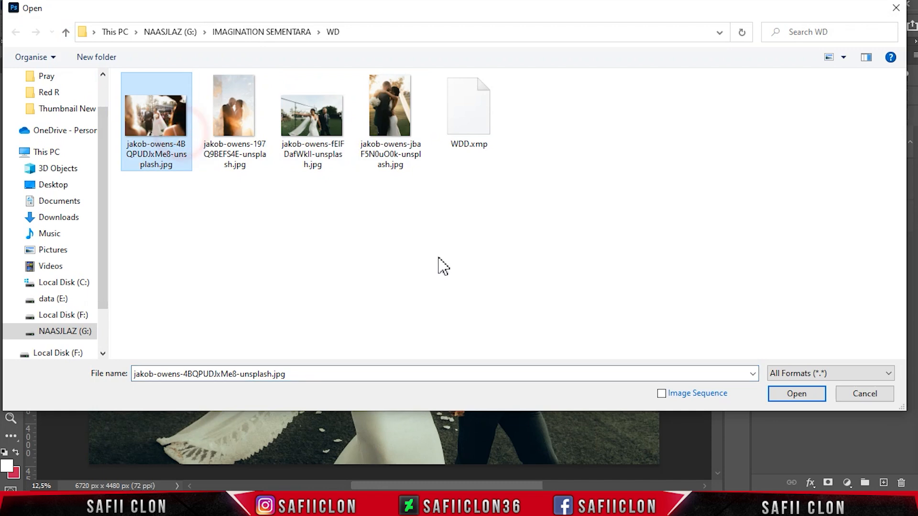
pyautogui.click(779, 393)
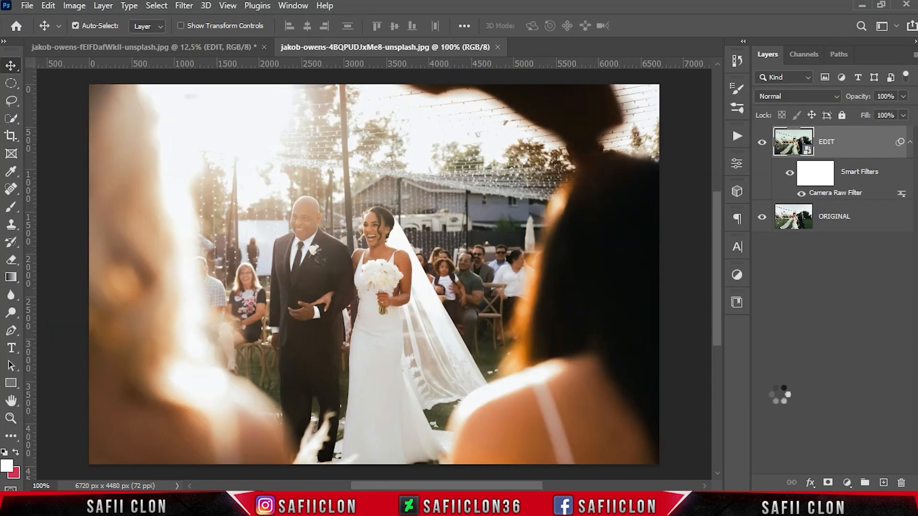
# - Unlock the aisle photo's Background layer, duplicate it, and rename the copy EDIT
pyautogui.click(899, 142)
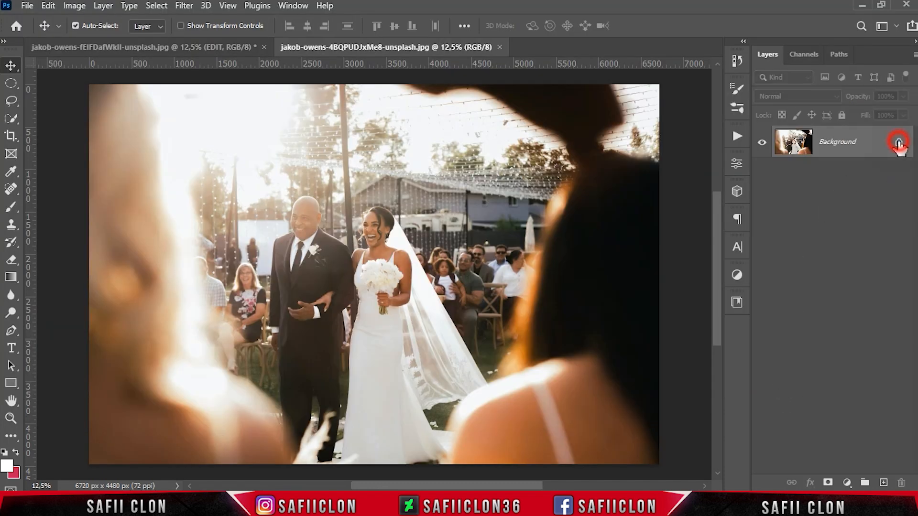
pyautogui.rightClick(857, 144)
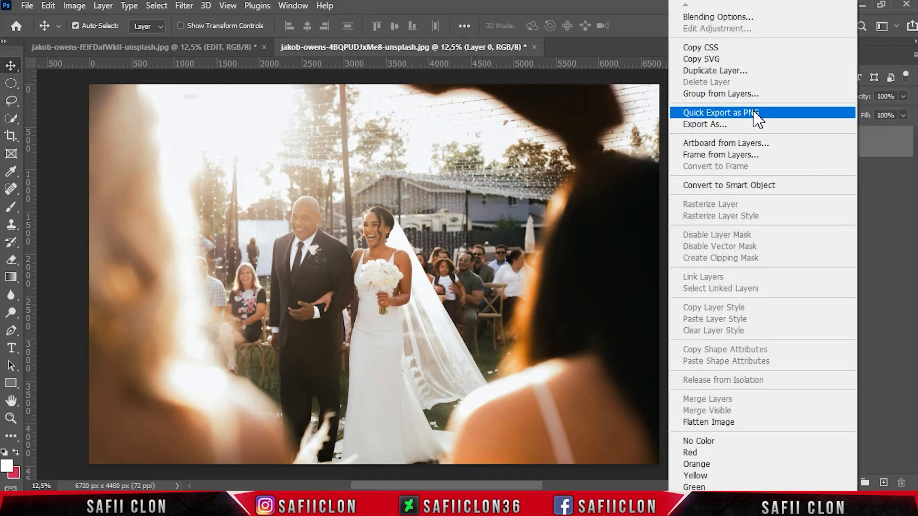
pyautogui.click(721, 70)
pyautogui.click(573, 127)
pyautogui.doubleClick(839, 141)
pyautogui.write('EDIT')
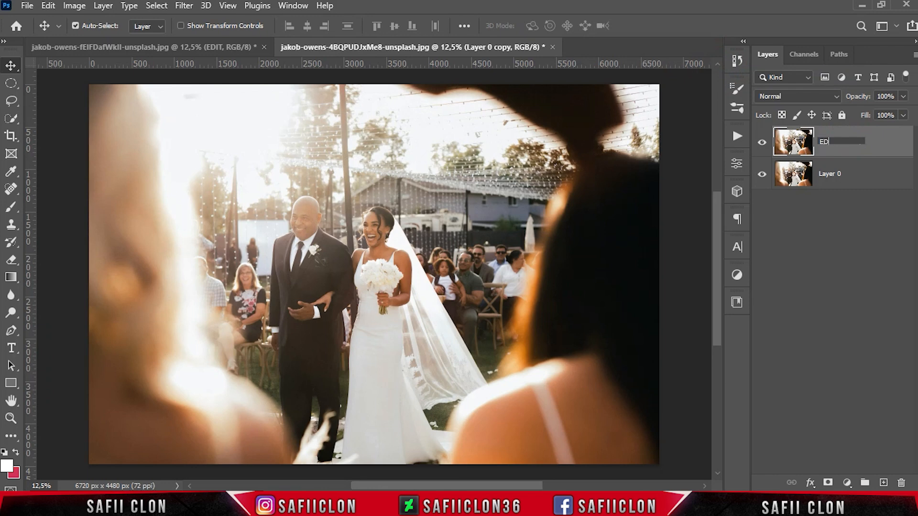
pyautogui.click(870, 145)
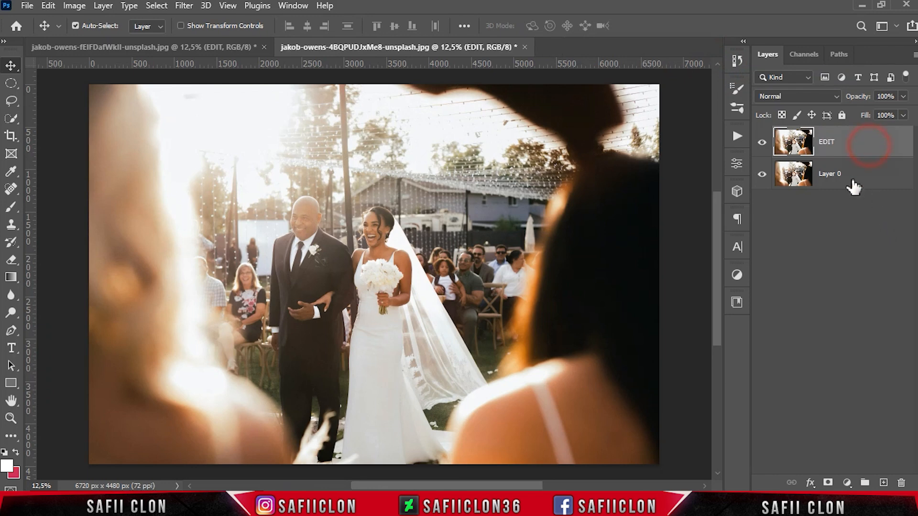
# - Rename the lower layer ORIGINAL and select the EDIT layer
pyautogui.doubleClick(825, 175)
pyautogui.write('ORIGINAL')
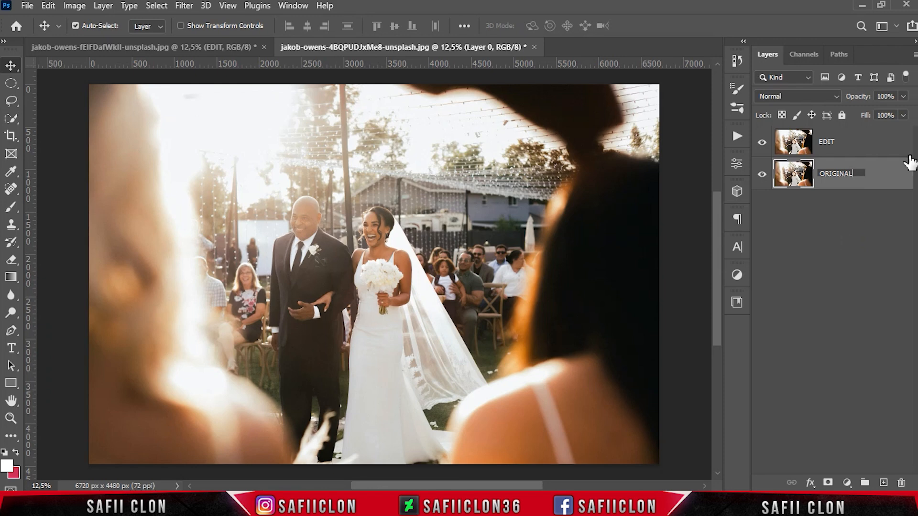
pyautogui.click(893, 174)
pyautogui.click(856, 151)
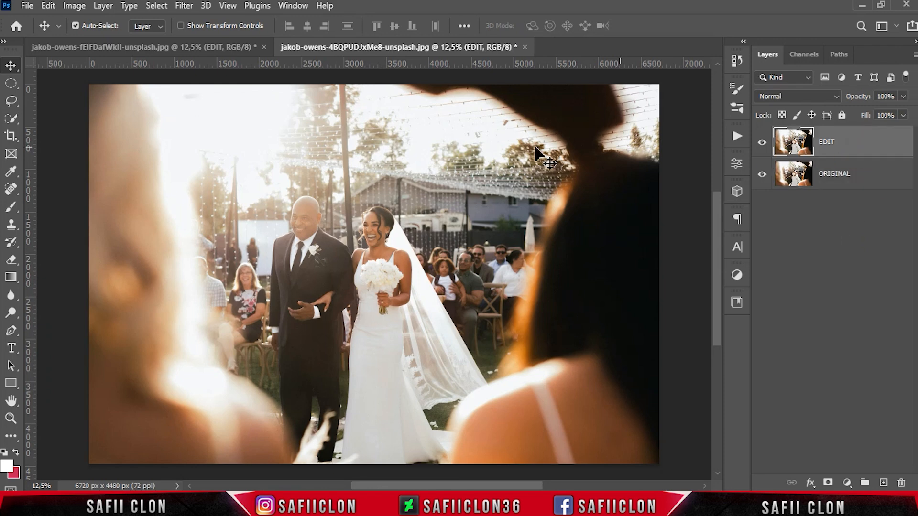
# - Start the Camera Raw Filter on the EDIT layer and load the saved settings from WDD.xmp
pyautogui.click(184, 5)
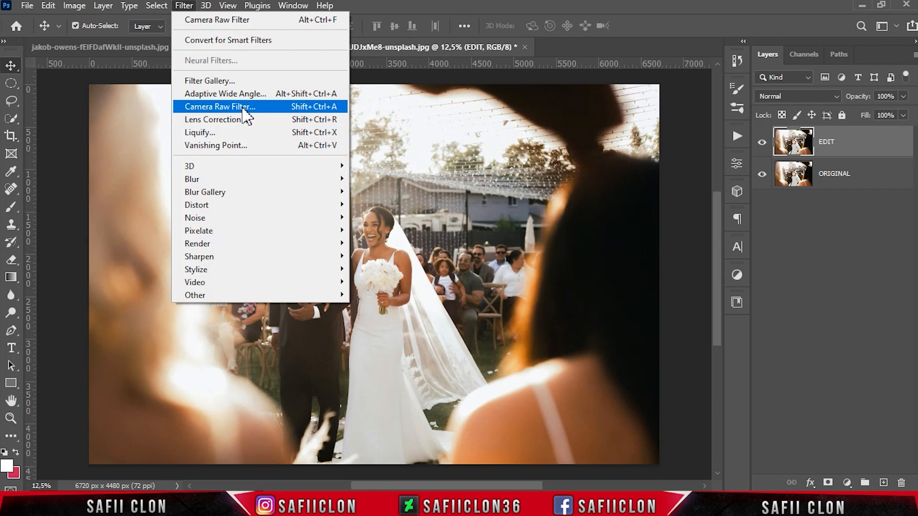
pyautogui.click(248, 110)
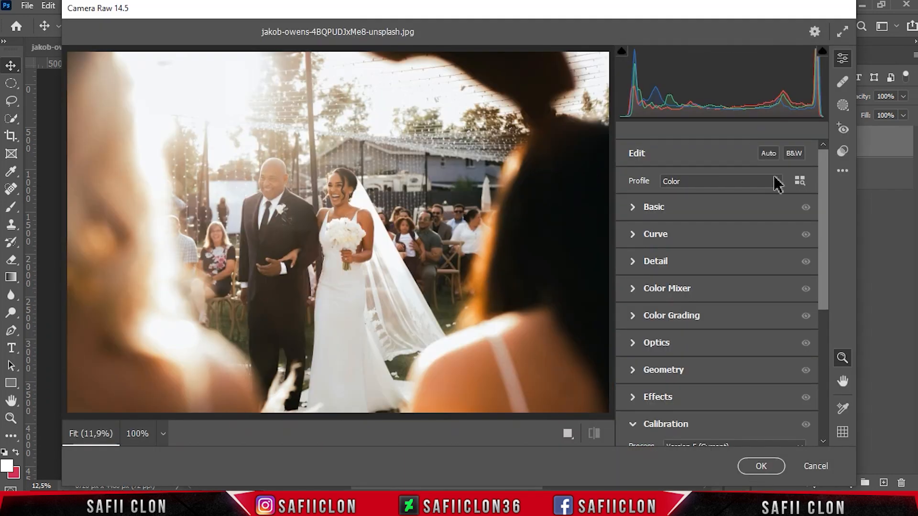
pyautogui.click(843, 170)
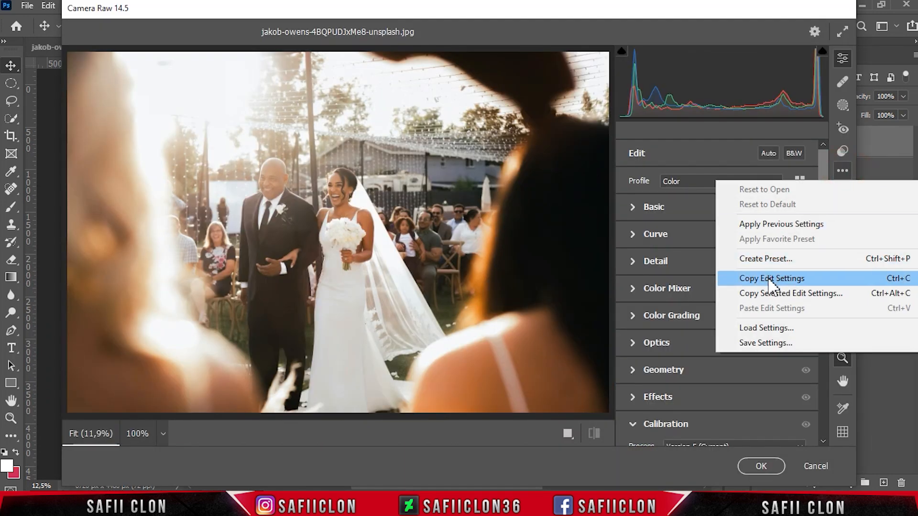
pyautogui.click(795, 330)
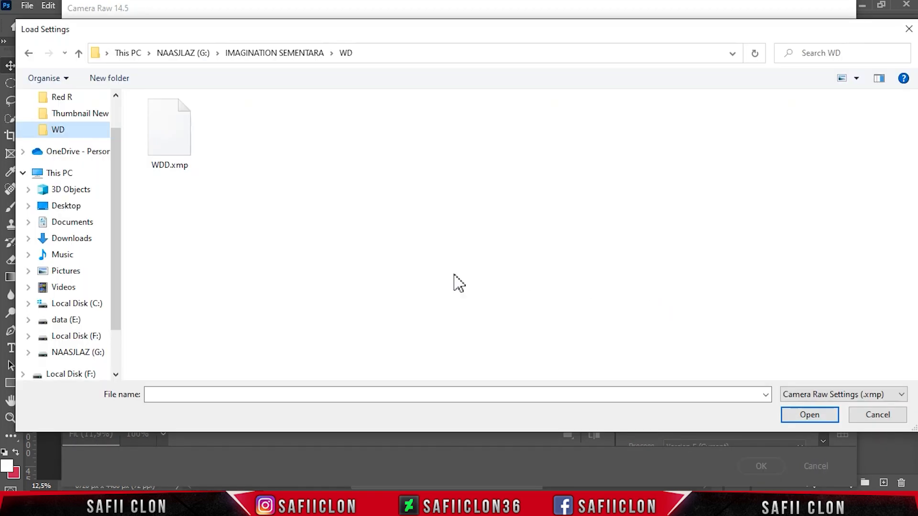
pyautogui.click(163, 129)
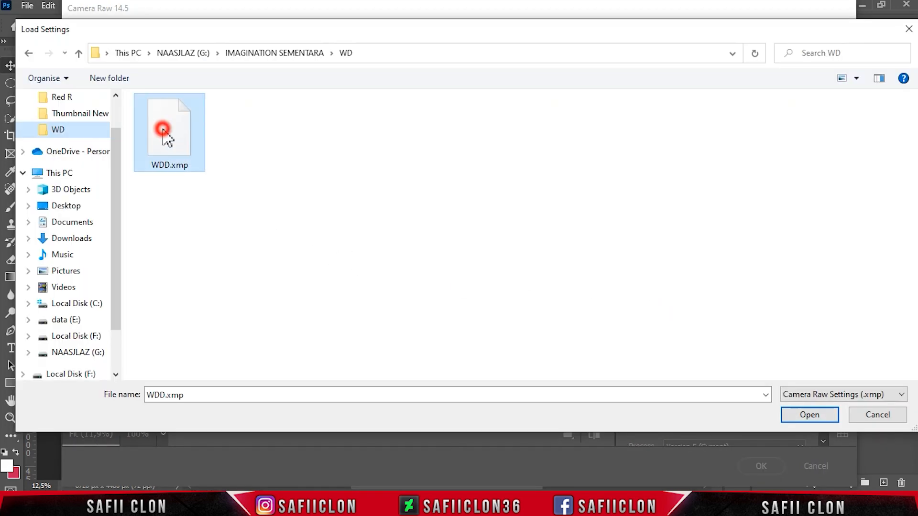
pyautogui.click(798, 414)
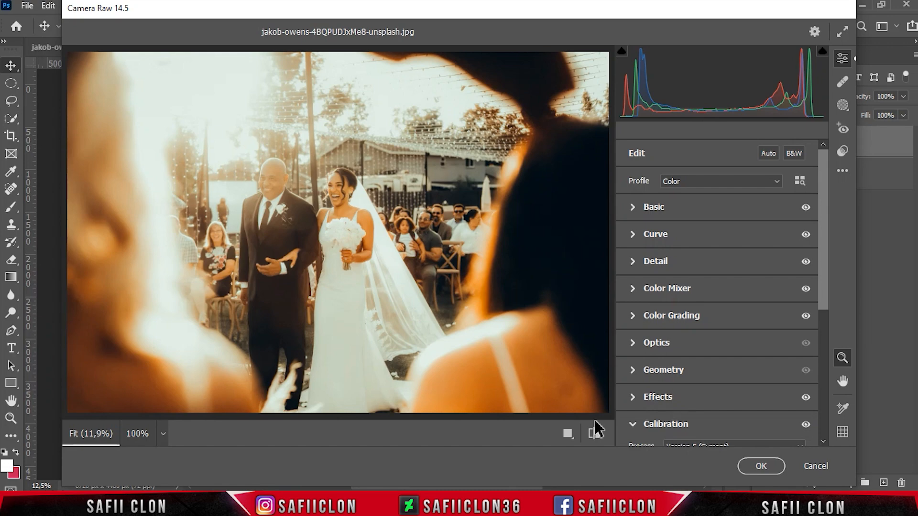
# - Compare the aisle photo before and after the loaded settings, and apply the Camera Raw Filter
pyautogui.click(529, 435)
pyautogui.click(530, 435)
pyautogui.click(530, 435)
pyautogui.click(530, 436)
pyautogui.click(530, 435)
pyautogui.click(762, 469)
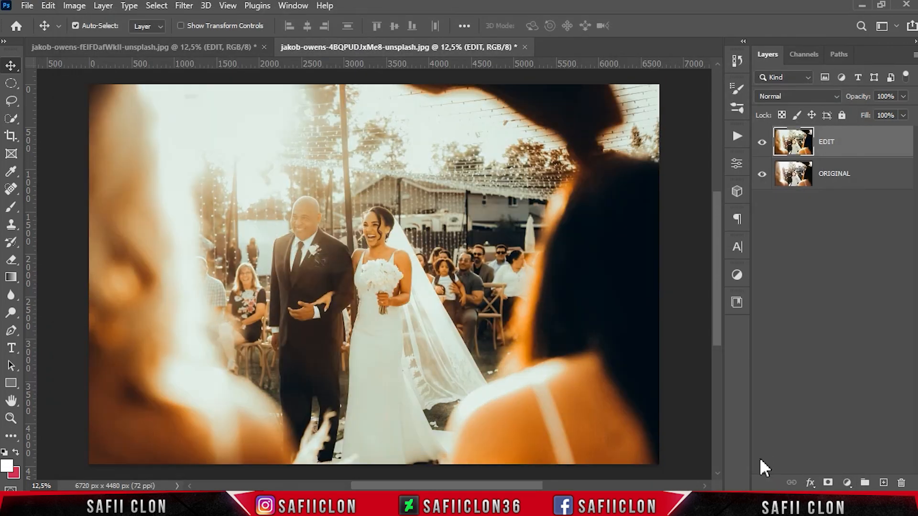
# - Toggle the EDIT layer's visibility to compare the aisle photo with its original version
pyautogui.click(761, 142)
pyautogui.click(762, 142)
pyautogui.click(761, 143)
pyautogui.click(762, 144)
# - Open the portrait photo of the embracing couple (jbaF5N0uO0k) from the WD folder and duplicate its Background layer
pyautogui.click(25, 7)
pyautogui.click(43, 33)
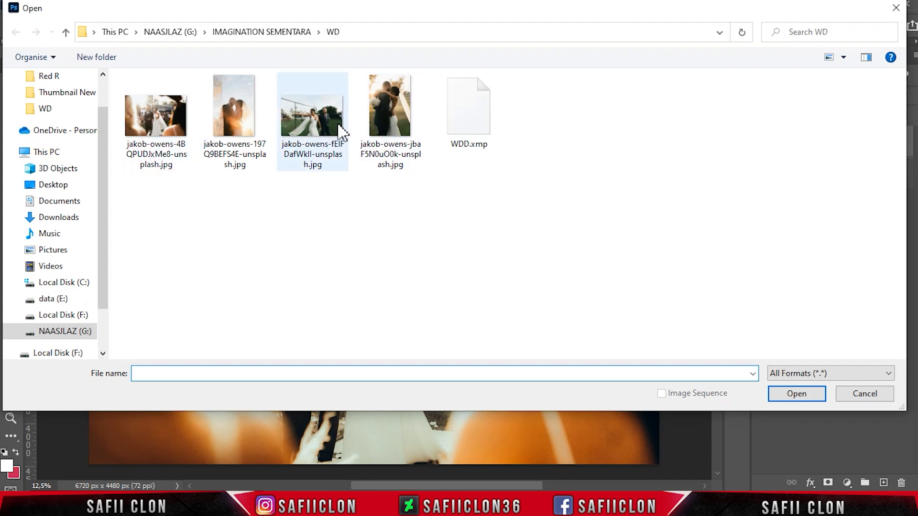
pyautogui.click(383, 119)
pyautogui.click(812, 394)
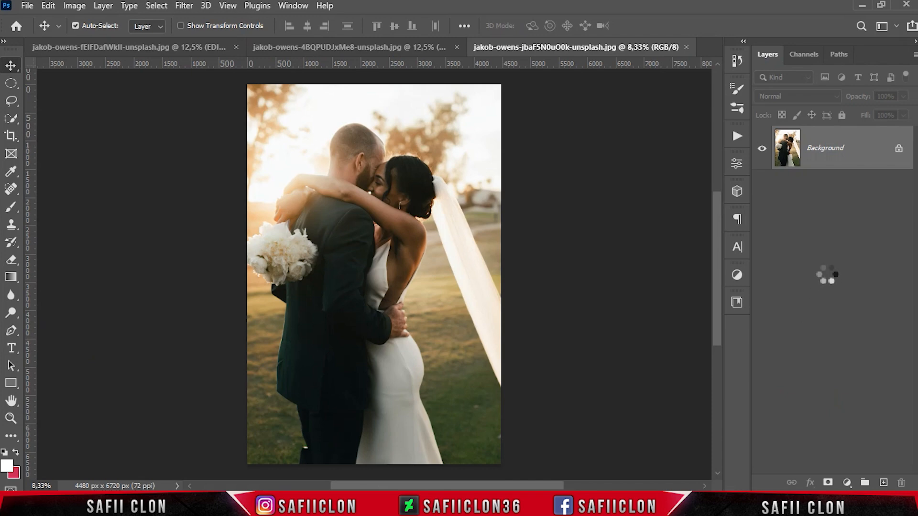
pyautogui.hotkey('ctrl', 'j')
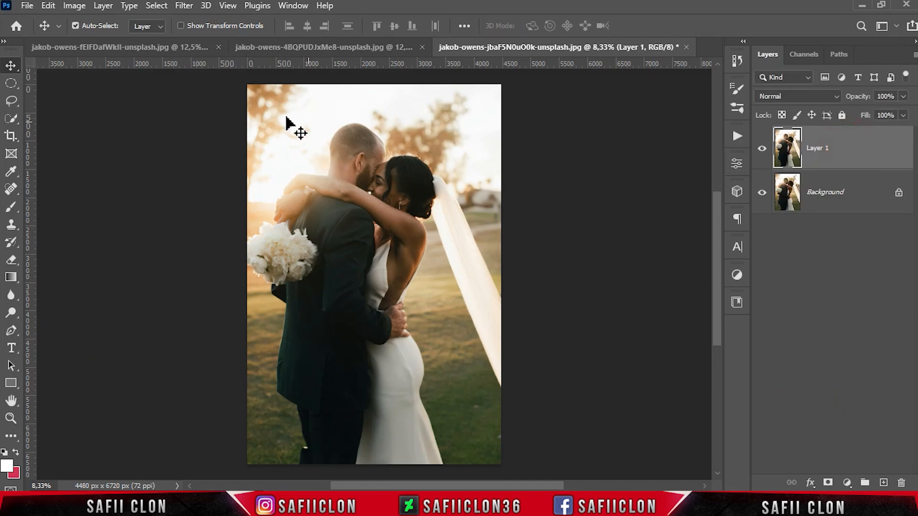
# - Reapply the last Camera Raw Filter to Layer 1 of the embracing couple photo and toggle the layer's visibility to compare it with the original
pyautogui.click(185, 7)
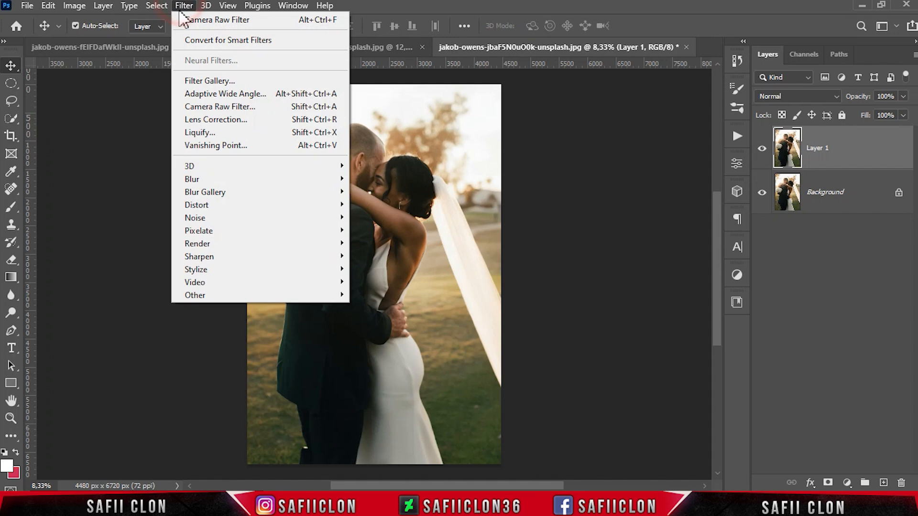
pyautogui.click(234, 21)
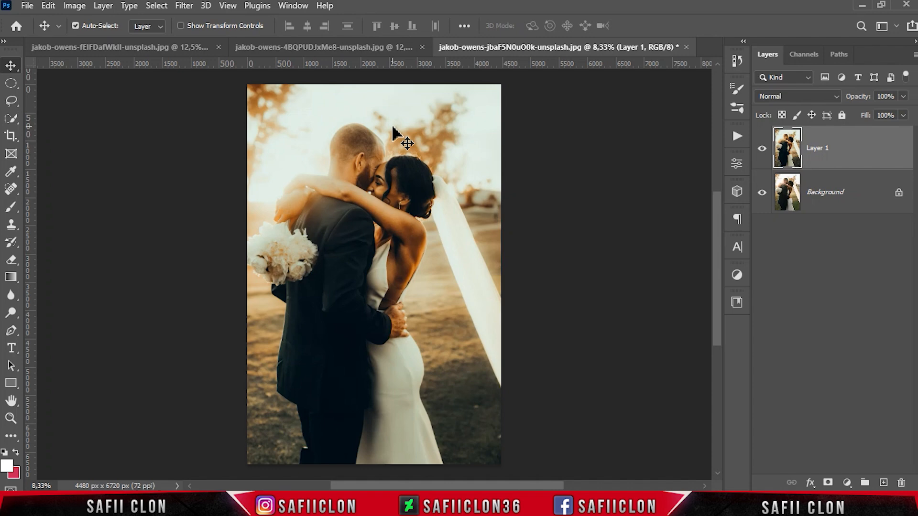
pyautogui.click(765, 150)
pyautogui.click(765, 150)
pyautogui.click(766, 150)
pyautogui.click(765, 151)
pyautogui.click(763, 150)
pyautogui.click(763, 149)
# - Open the backlit couple photo (197Q9BEFS4E) from the WD folder and unlock its Background layer
pyautogui.click(27, 5)
pyautogui.click(48, 30)
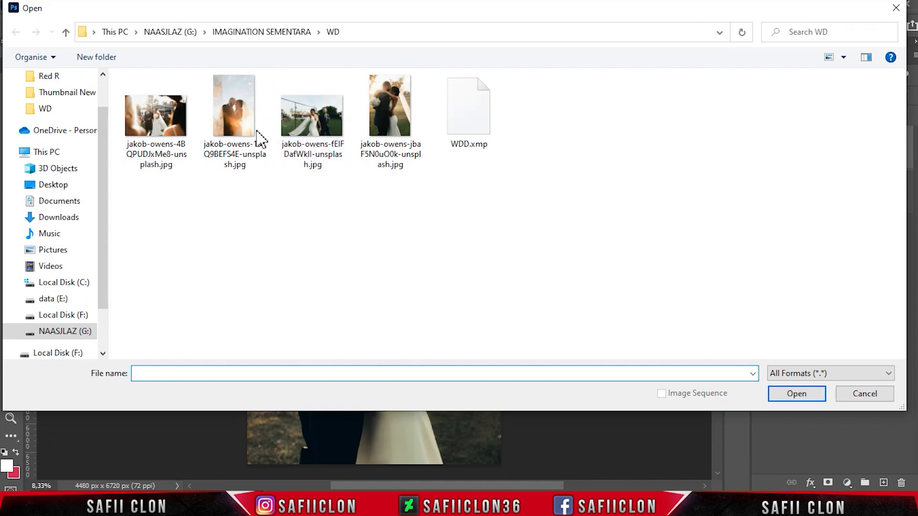
pyautogui.click(233, 130)
pyautogui.click(786, 395)
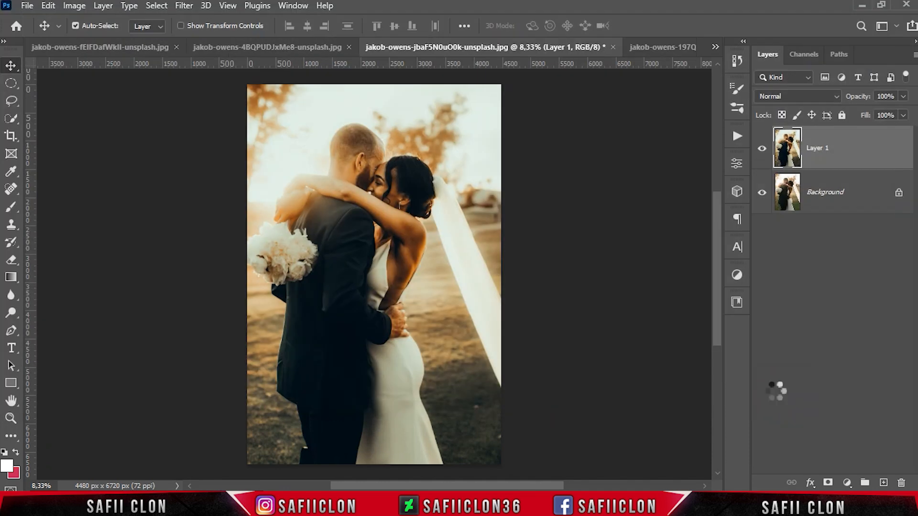
pyautogui.click(899, 149)
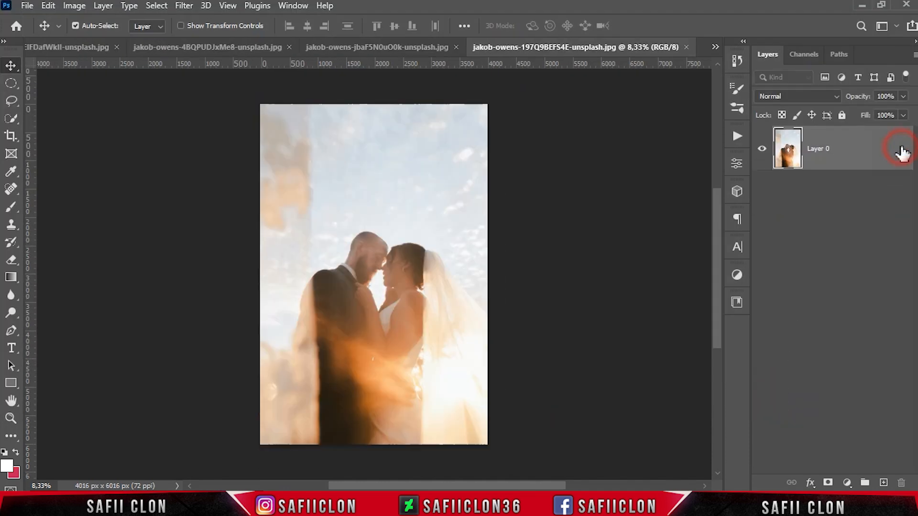
# - Duplicate Layer 0 and convert the copy to a smart object
pyautogui.hotkey('ctrl', 'j')
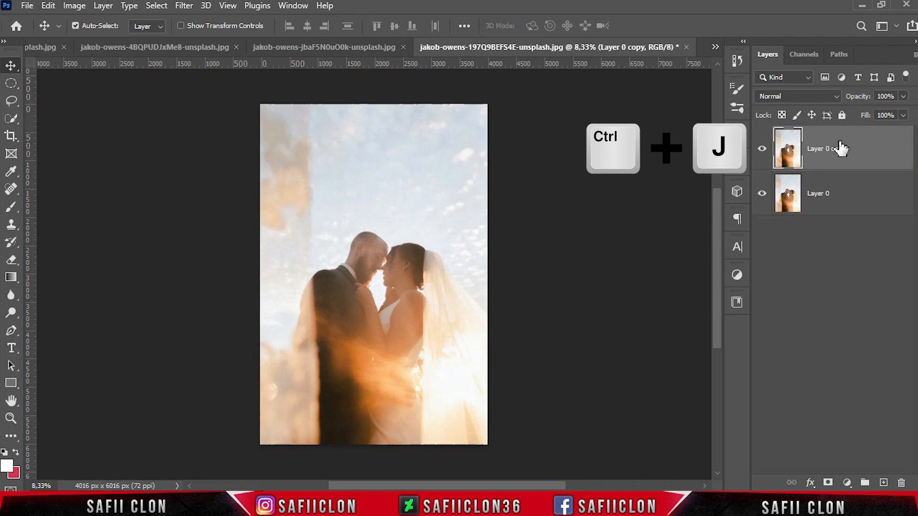
pyautogui.rightClick(840, 148)
pyautogui.click(789, 188)
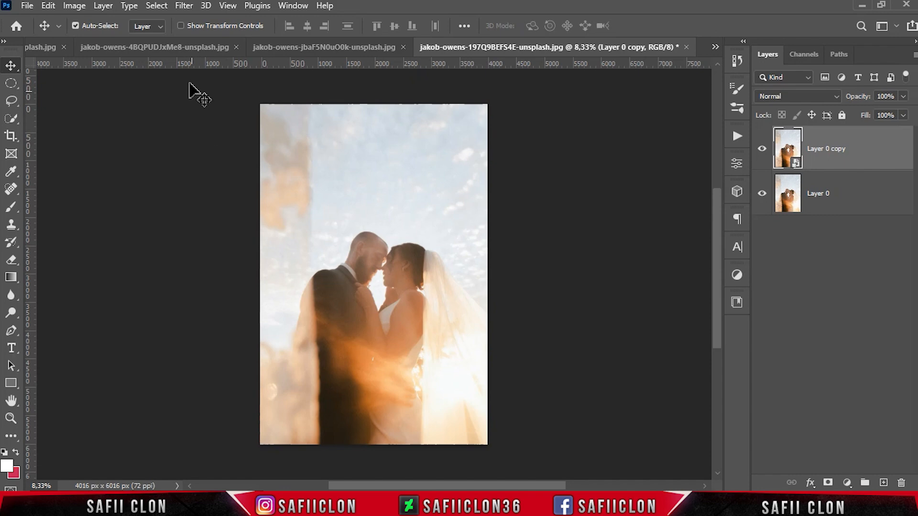
# - Start the Camera Raw Filter on Layer 0 copy and load the saved settings from WDD.xmp
pyautogui.click(182, 7)
pyautogui.click(239, 105)
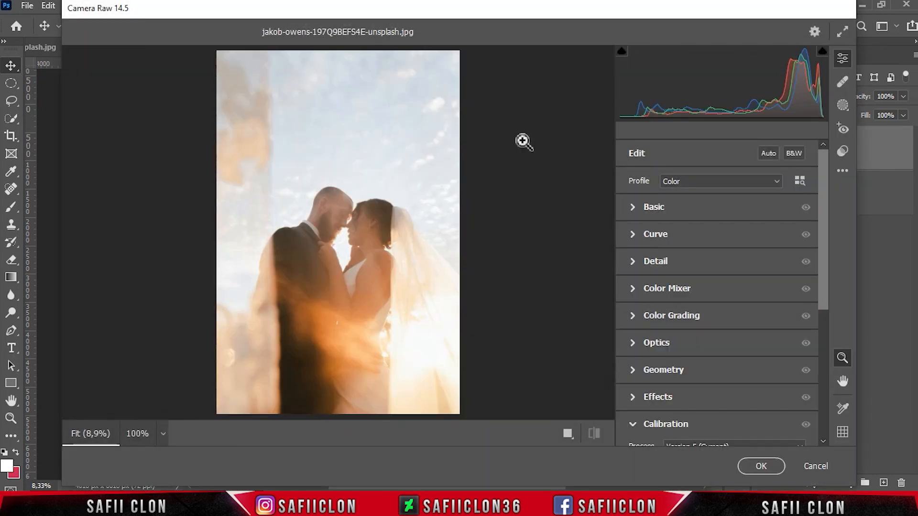
pyautogui.click(843, 171)
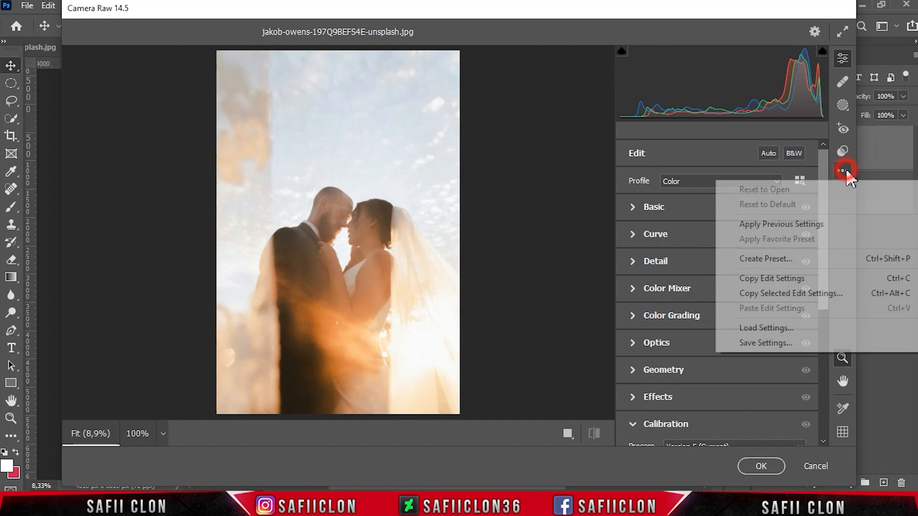
pyautogui.click(791, 329)
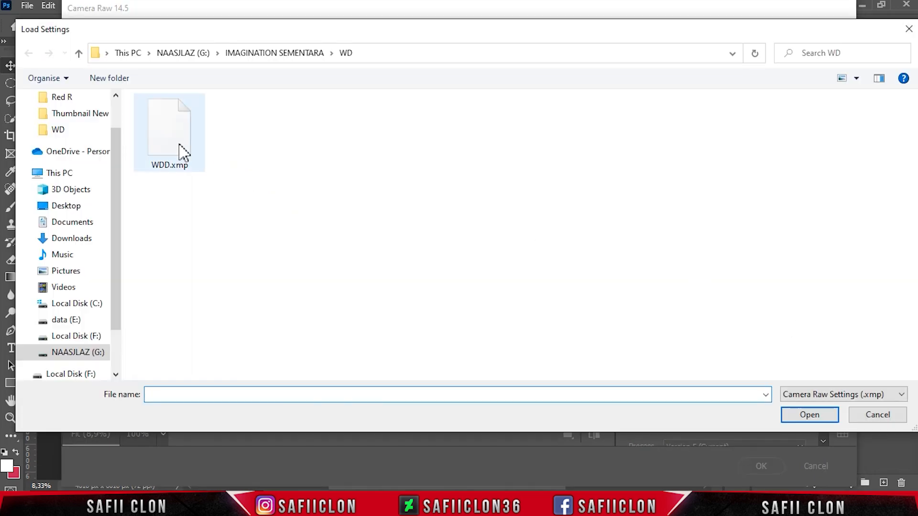
pyautogui.click(179, 150)
pyautogui.click(795, 416)
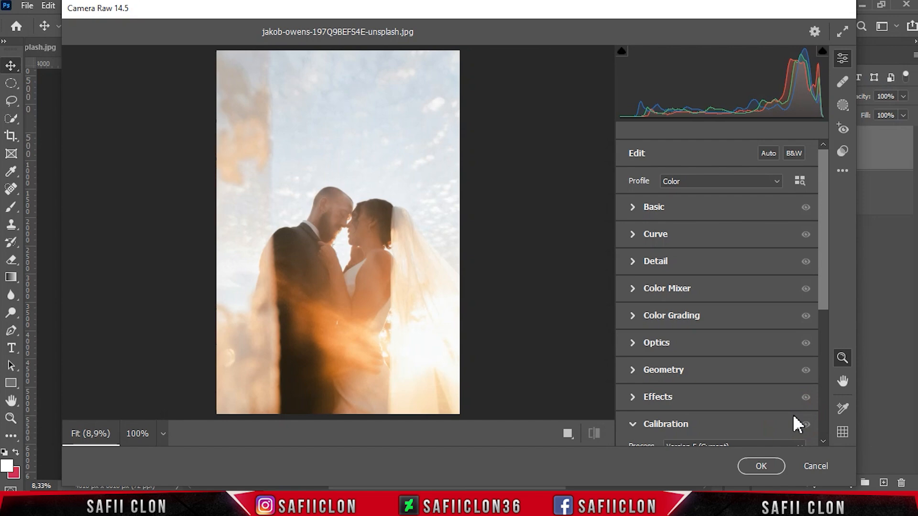
# - Set Clarity to -9 in the Basic adjustments and cycle the before/after views to compare the photo
pyautogui.click(633, 207)
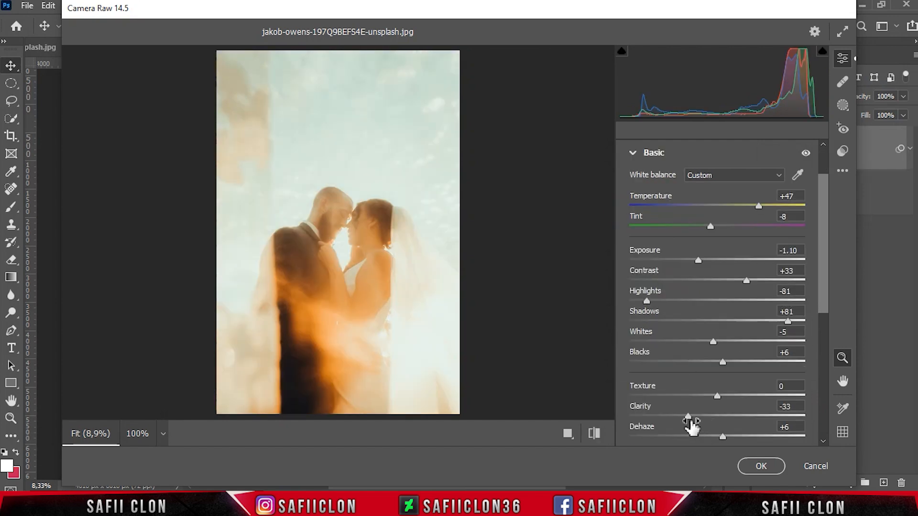
pyautogui.moveTo(688, 416); pyautogui.dragTo(706, 417)
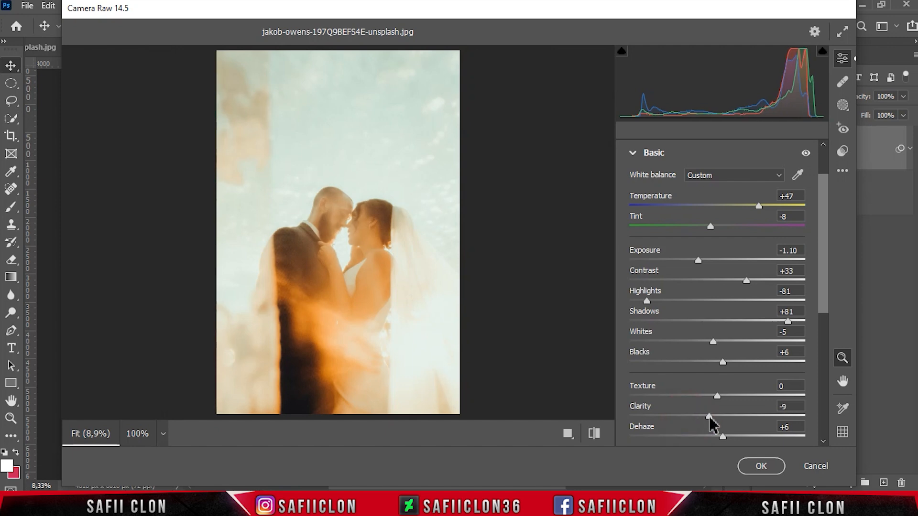
pyautogui.click(568, 433)
pyautogui.click(529, 433)
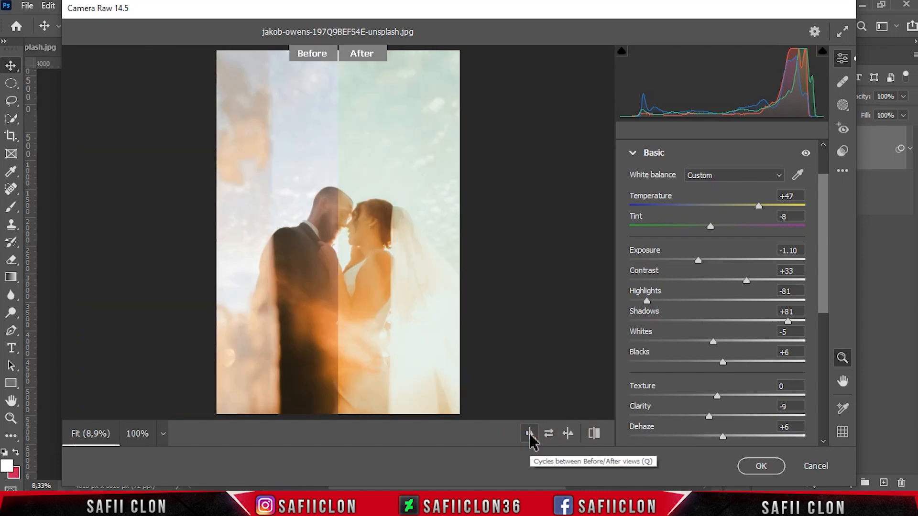
pyautogui.click(530, 433)
pyautogui.click(529, 433)
pyautogui.click(530, 433)
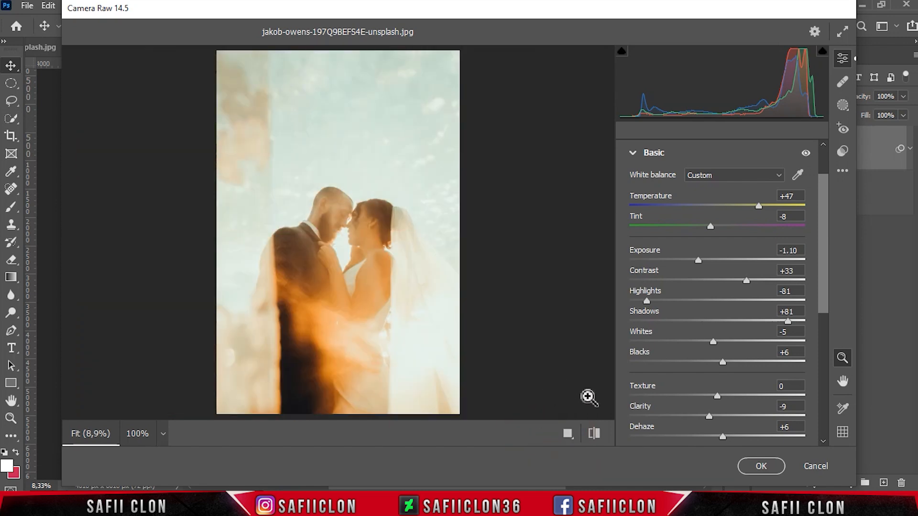
# - Apply the Camera Raw Filter and toggle Layer 0 copy's visibility to compare it with the original photo
pyautogui.click(749, 465)
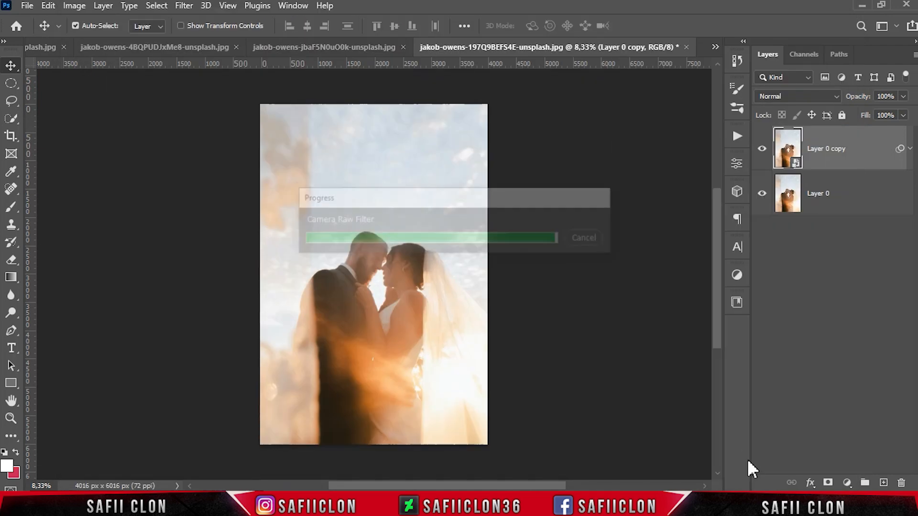
pyautogui.click(762, 149)
pyautogui.click(762, 150)
pyautogui.click(761, 149)
pyautogui.click(762, 149)
# - Examine the graded backlit couple photo both up close and as a whole
pyautogui.hotkey('ctrl', '+')
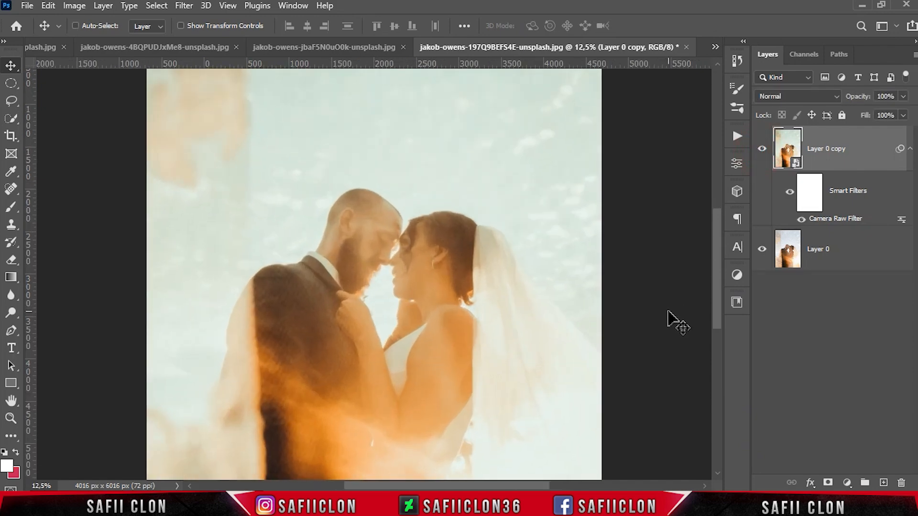
pyautogui.hotkey('ctrl', '-')
pyautogui.hotkey('ctrl', '-')
pyautogui.hotkey('ctrl', '-')
pyautogui.hotkey('ctrl', '+')
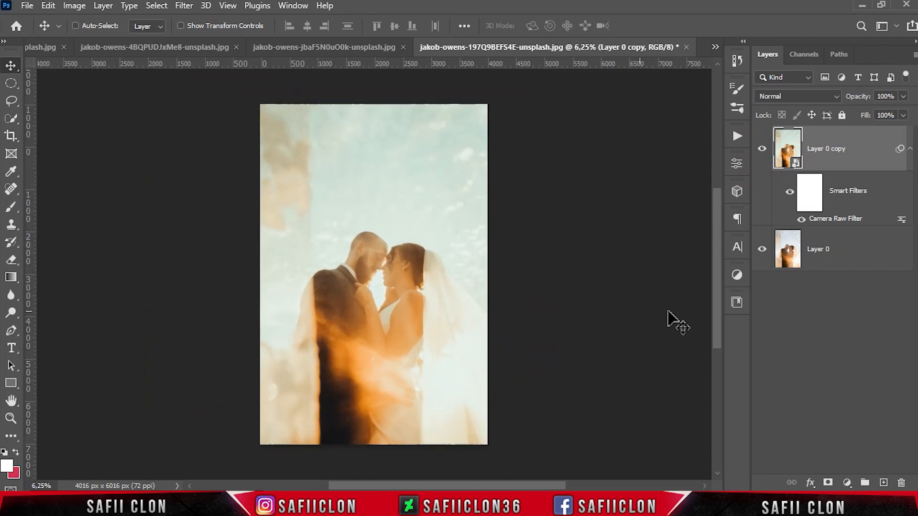
pyautogui.hotkey('ctrl', '+')
pyautogui.hotkey('ctrl', '-')
pyautogui.hotkey('ctrl', '-')
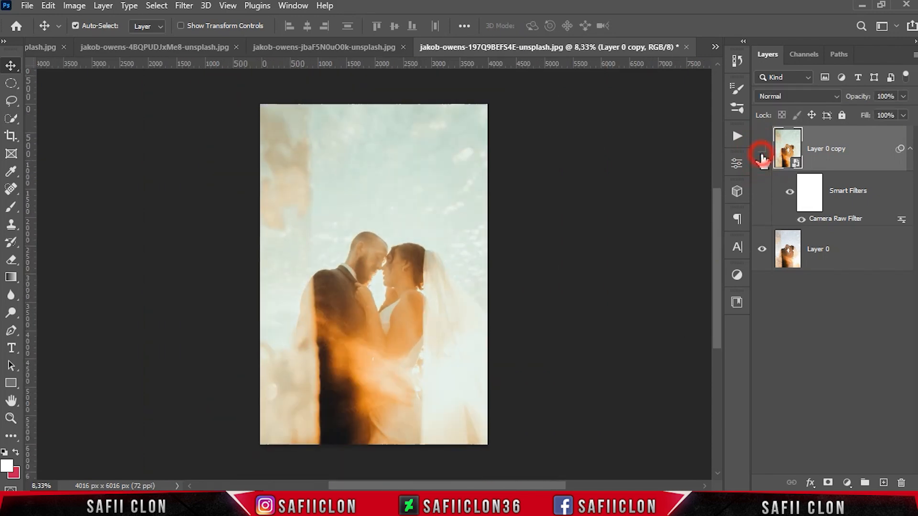
# - Switch to the embracing couple photo (jbaF5N0uO0k), compare Layer 1 with the original, and inspect the graded details up close
pyautogui.click(332, 48)
pyautogui.click(762, 148)
pyautogui.click(762, 148)
pyautogui.click(762, 148)
pyautogui.click(762, 149)
pyautogui.hotkey('ctrl', '+')
pyautogui.hotkey('ctrl', '+')
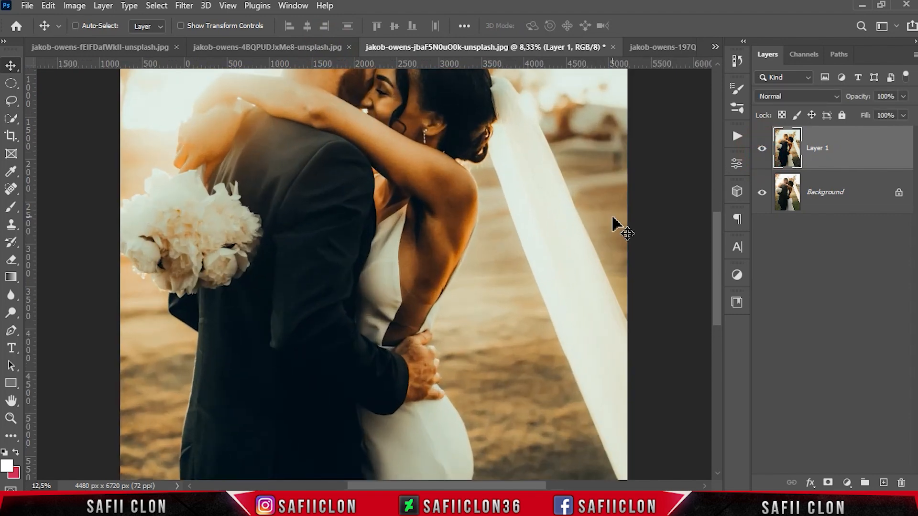
pyautogui.hotkey('ctrl', '-')
pyautogui.hotkey('ctrl', '-')
pyautogui.hotkey('ctrl', '-')
pyautogui.hotkey('ctrl', '+')
# - Switch to the aisle photo (4BQPUDJxMe8), inspect it up close, and compare its EDIT and ORIGINAL layers
pyautogui.click(292, 47)
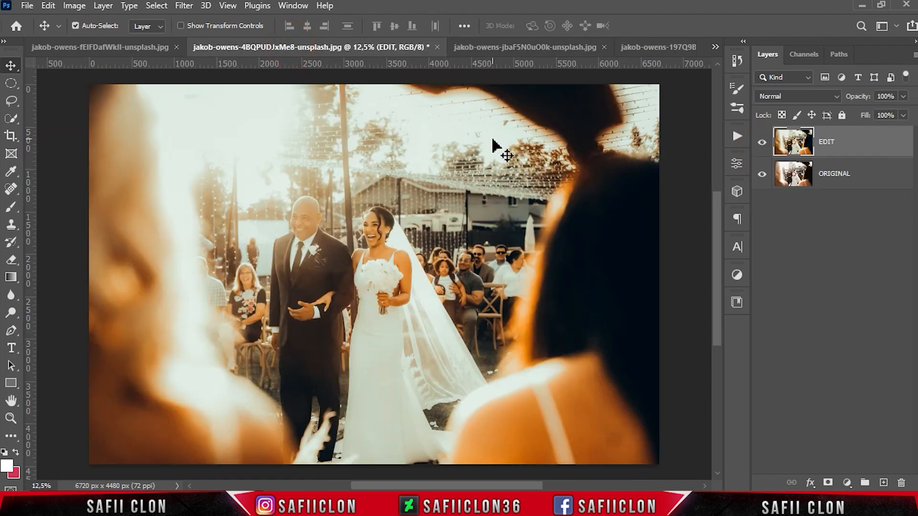
pyautogui.hotkey('ctrl', '+')
pyautogui.hotkey('ctrl', '+')
pyautogui.hotkey('ctrl', '-')
pyautogui.hotkey('ctrl', '-')
pyautogui.click(762, 142)
pyautogui.click(762, 142)
pyautogui.click(762, 142)
pyautogui.click(762, 142)
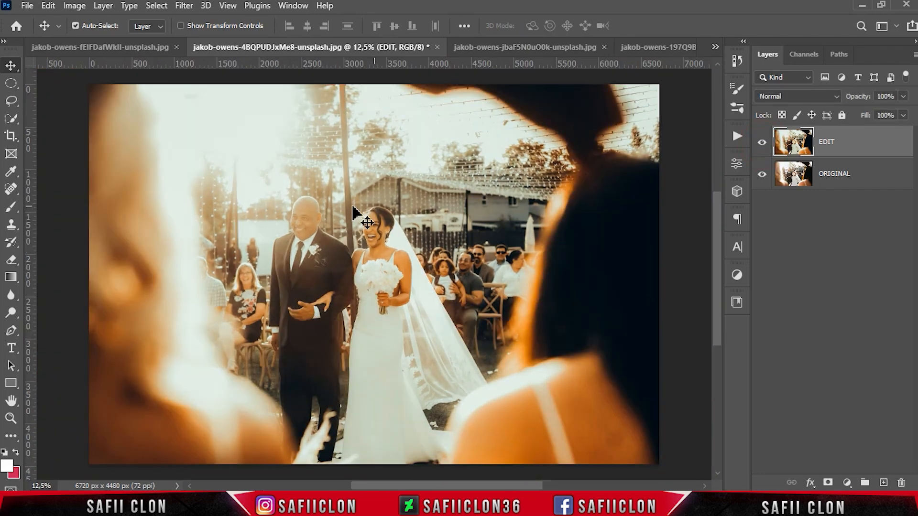
# - Switch to the first photo of the bride holding out her bouquet and compare its EDIT and ORIGINAL layers in full view
pyautogui.click(119, 47)
pyautogui.click(758, 143)
pyautogui.click(758, 144)
pyautogui.click(756, 144)
pyautogui.click(758, 145)
pyautogui.click(758, 144)
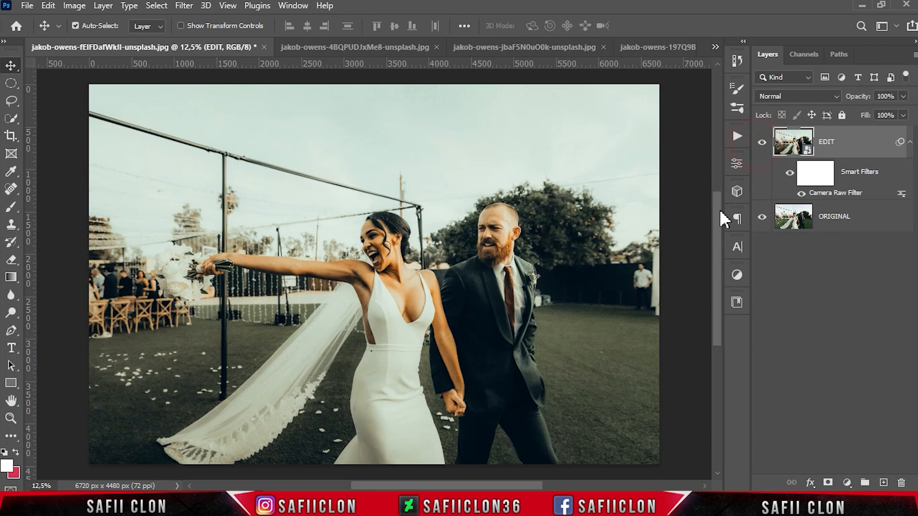
# - Examine the bride and groom at 25% magnification with and without the EDIT layer, ending on the full photo
pyautogui.hotkey('ctrl', '+')
pyautogui.hotkey('ctrl', '+')
pyautogui.click(762, 143)
pyautogui.click(762, 143)
pyautogui.click(762, 143)
pyautogui.click(762, 143)
pyautogui.click(763, 143)
pyautogui.click(762, 143)
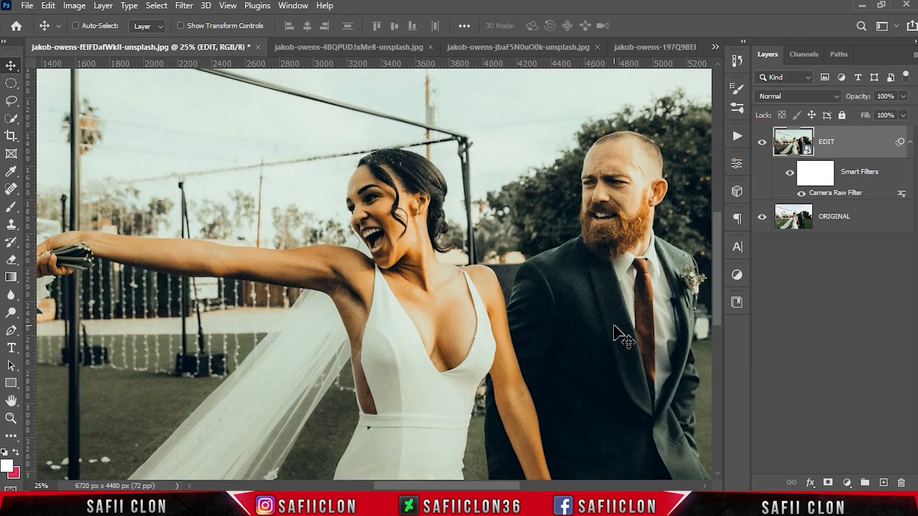
pyautogui.hotkey('ctrl', '-')
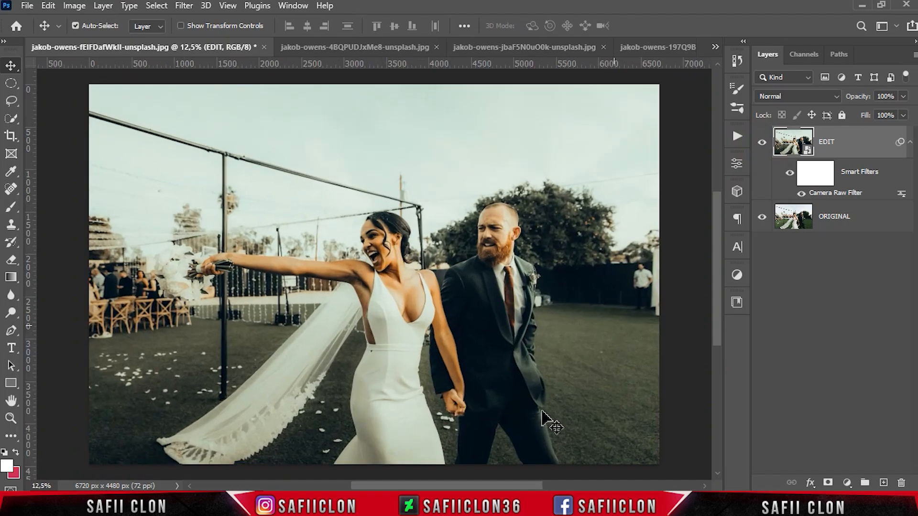